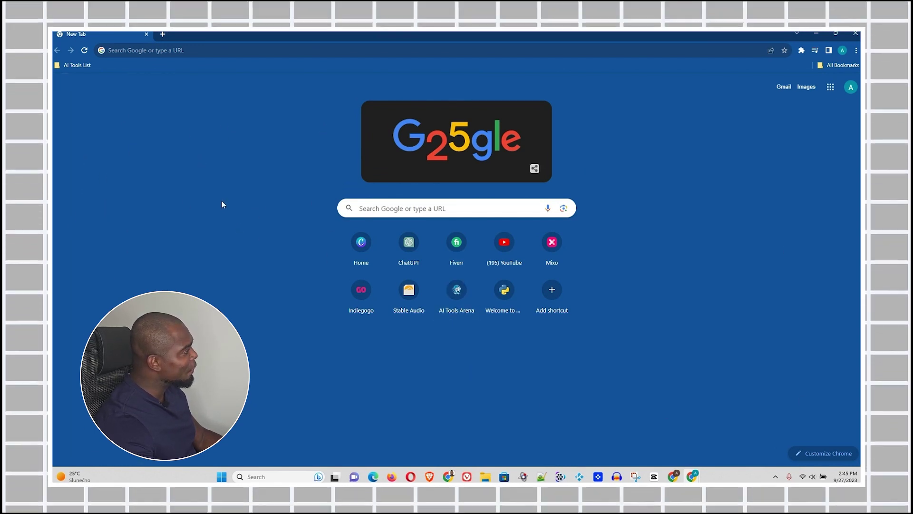
# Go to the Chrome Web Store from Chrome's Extensions menu.
pyautogui.click(856, 50)
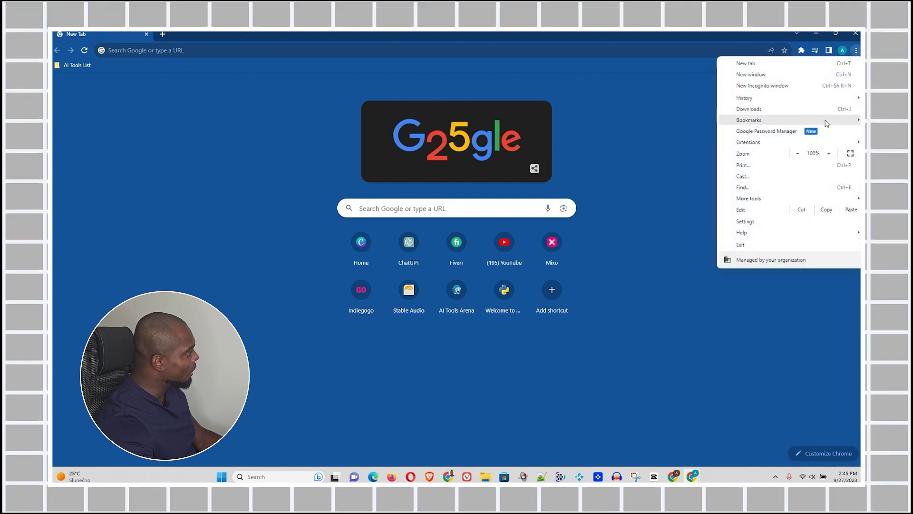
pyautogui.moveTo(772, 142)
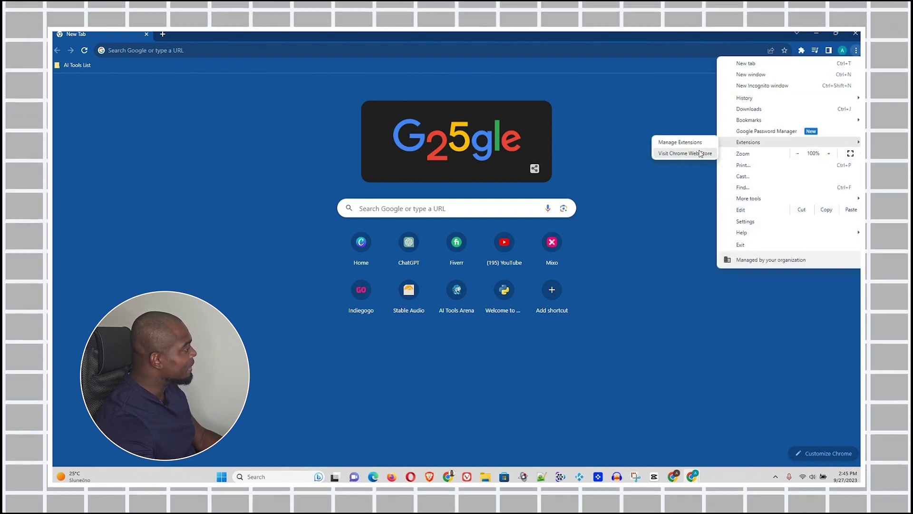
pyautogui.click(675, 154)
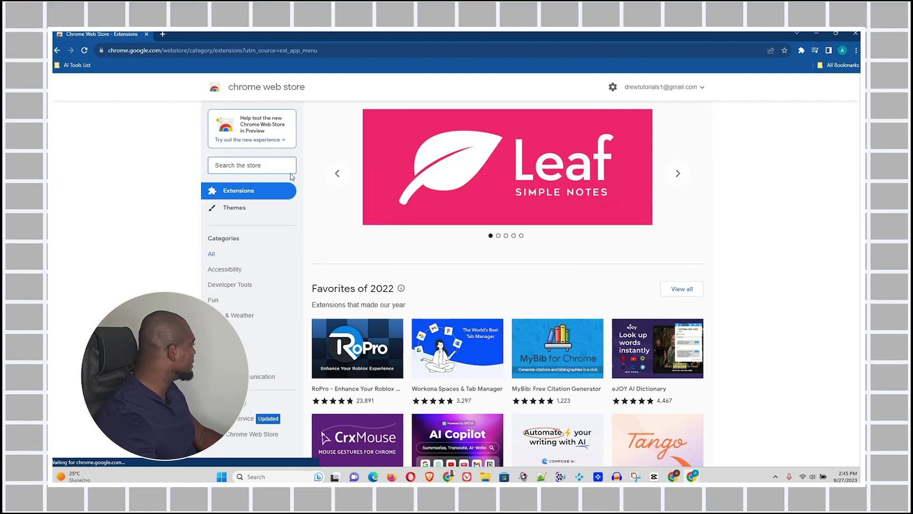
# Search the Chrome Web Store for 'maxai'.
pyautogui.click(245, 167)
pyautogui.write('max')
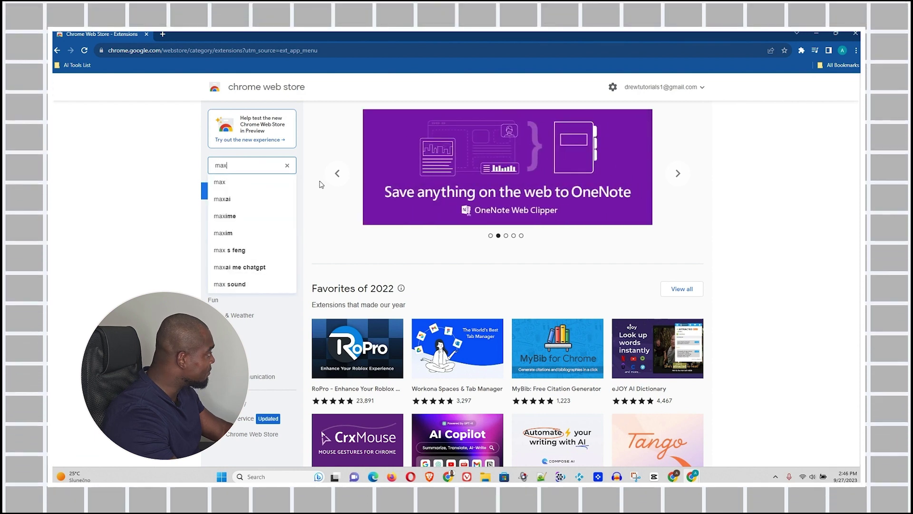
pyautogui.write('ai')
pyautogui.press('Return')
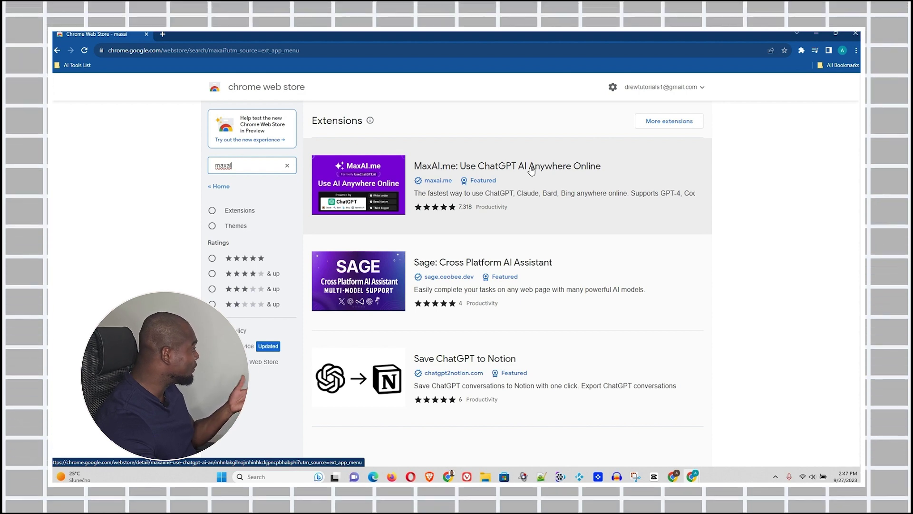
# Install the MaxAI.me: Use ChatGPT AI Anywhere Online extension, accepting its permissions.
pyautogui.click(531, 171)
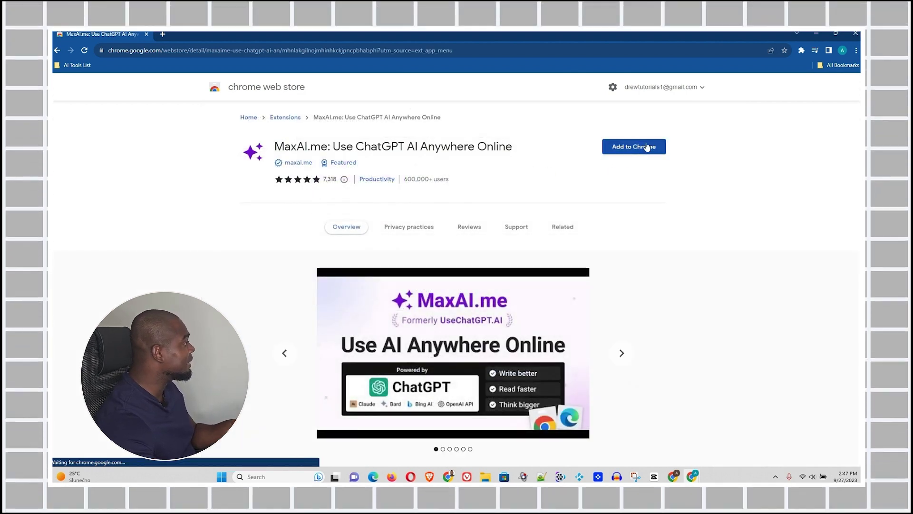
pyautogui.click(640, 149)
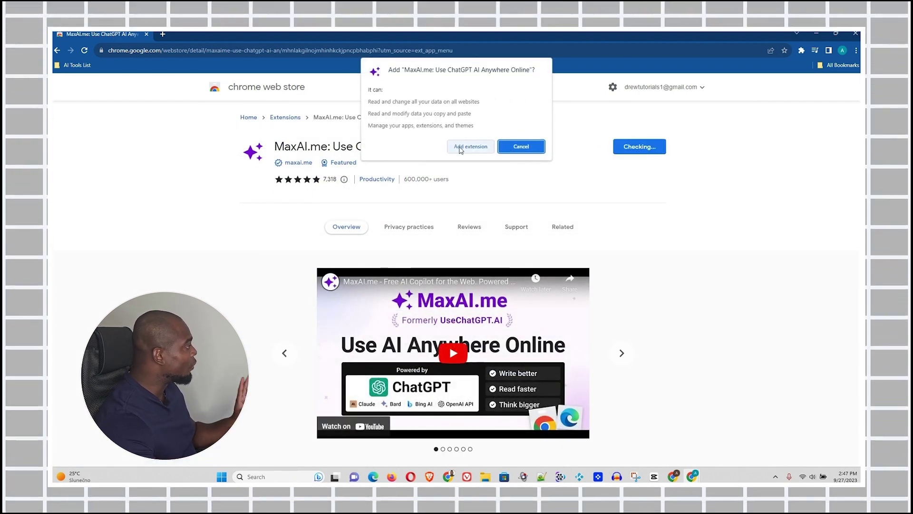
pyautogui.click(462, 148)
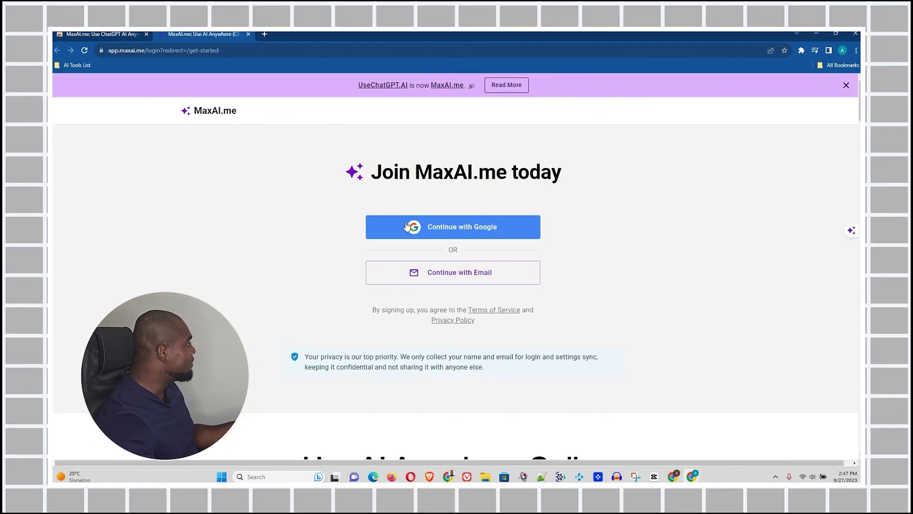
# Sign up to MaxAI.me with Google and browse the 4-step Get Started page.
pyautogui.click(436, 228)
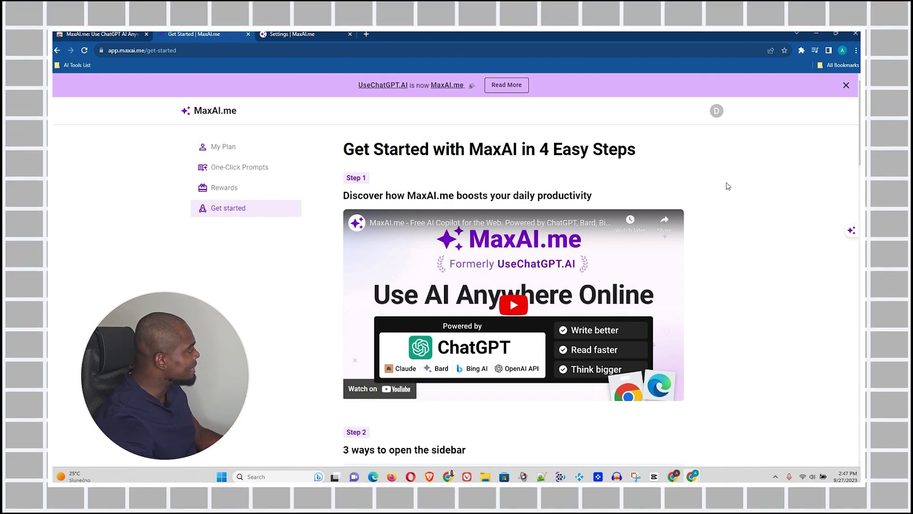
pyautogui.scroll(-3, 726, 186)
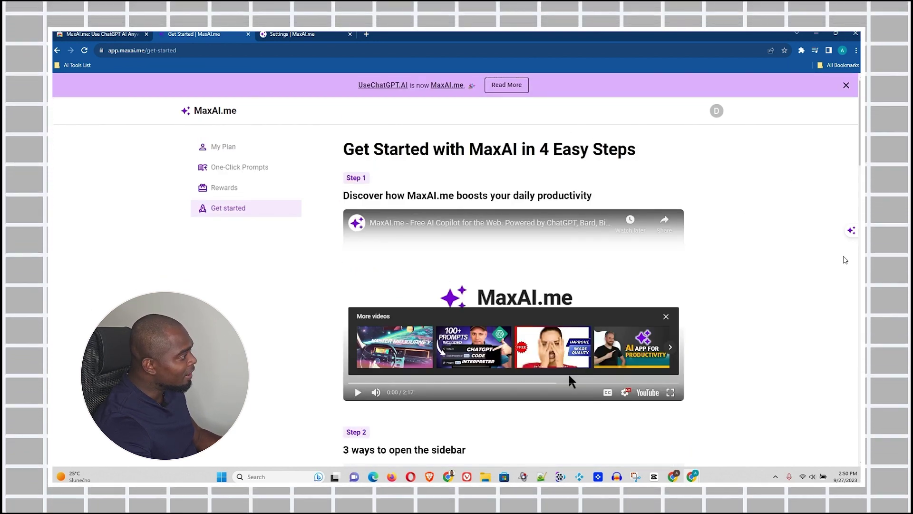
pyautogui.moveTo(850, 232)
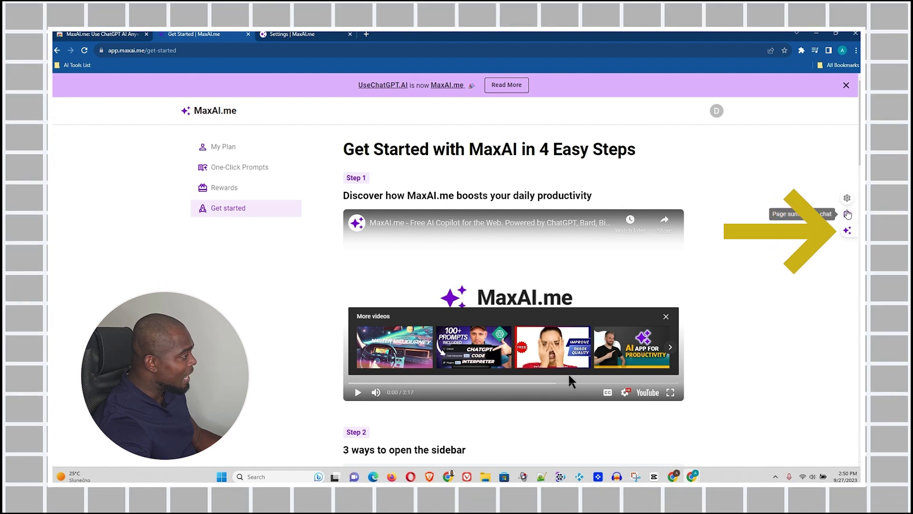
# Review MaxAI.me's Appearance settings, then open a new blank browser tab.
pyautogui.click(847, 197)
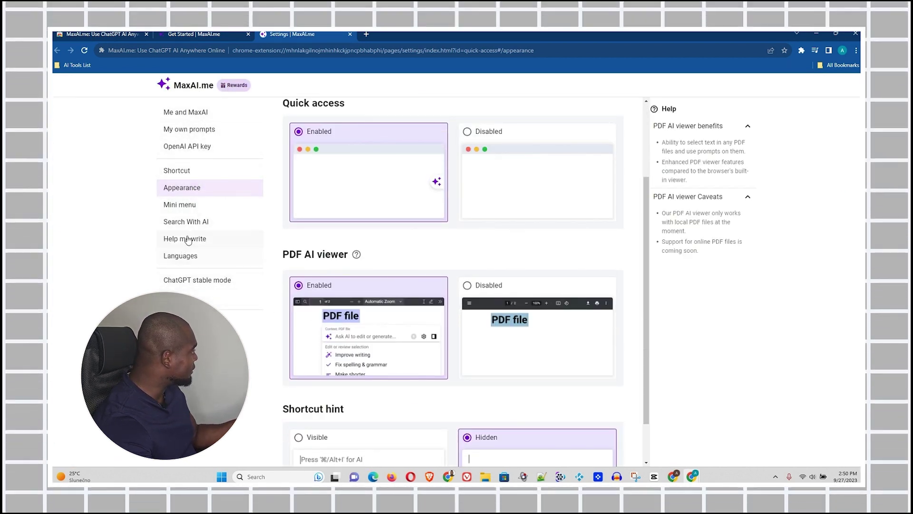
pyautogui.scroll(-1, 436, 275)
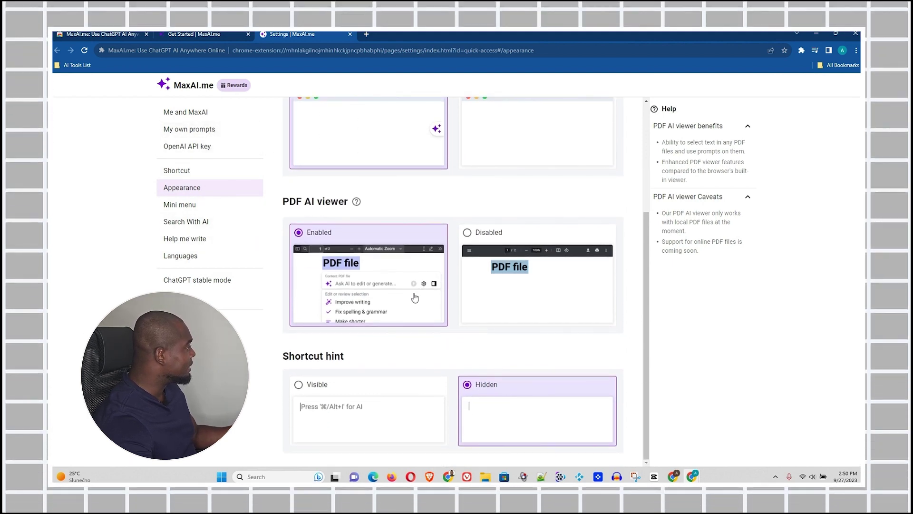
pyautogui.scroll(3, 415, 298)
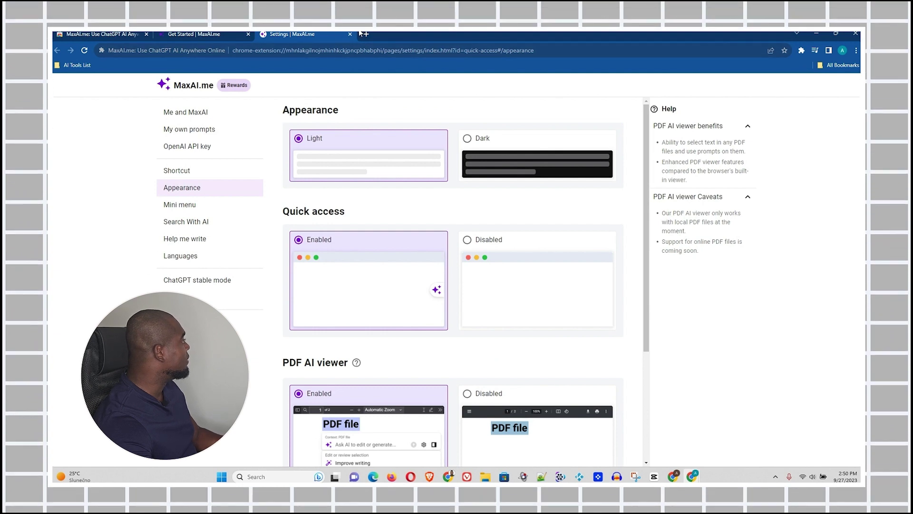
pyautogui.click(328, 55)
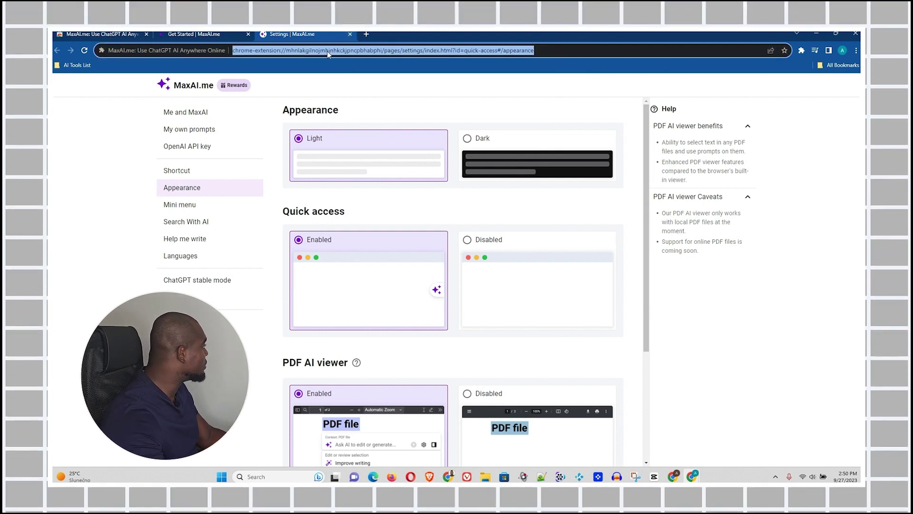
pyautogui.click(368, 35)
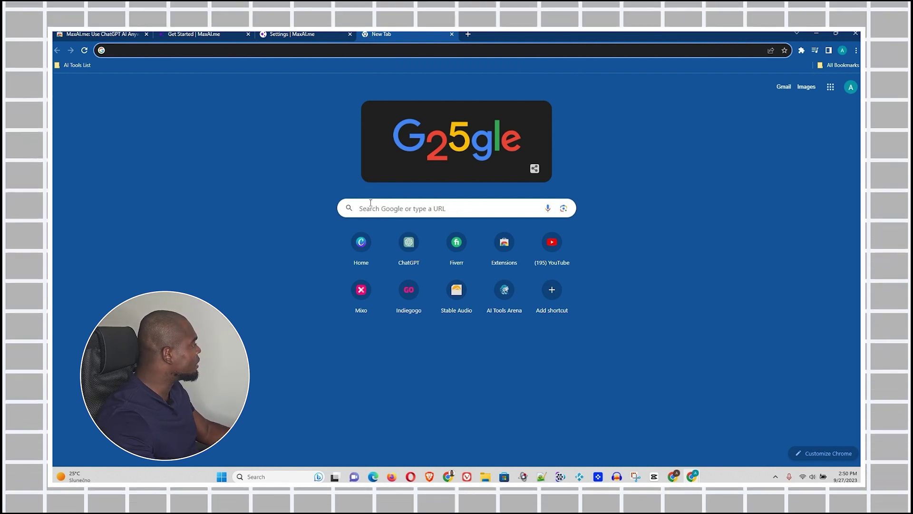
# Search Google for 'grow a youtube channel in 2023' and open the vidIQ Ultimate Guide.
pyautogui.click(372, 210)
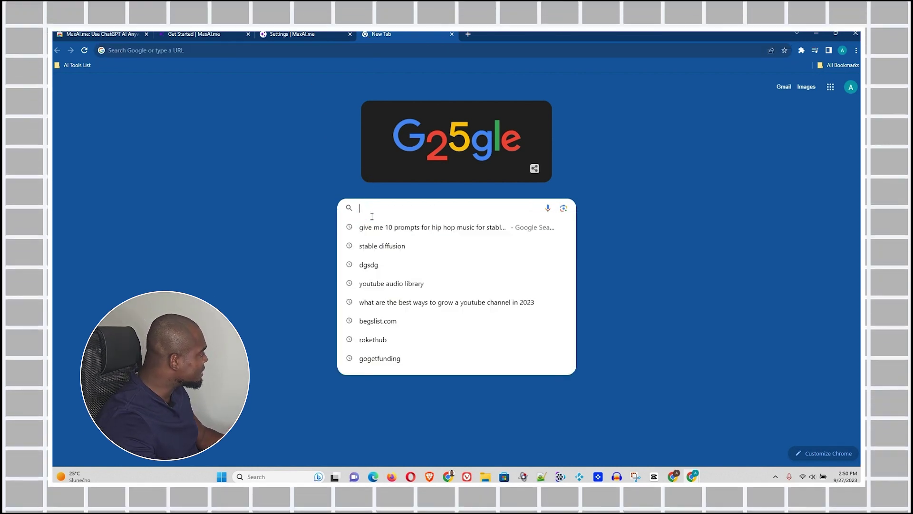
pyautogui.click(474, 306)
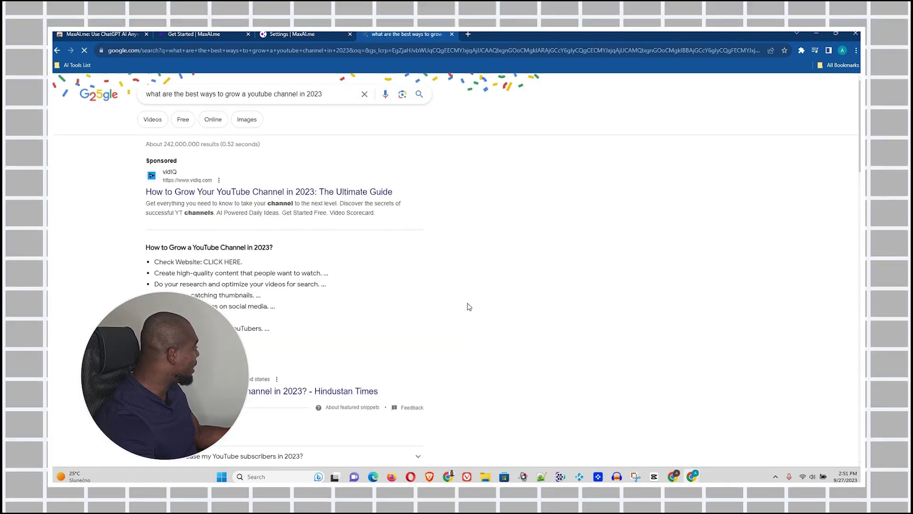
pyautogui.scroll(-2, 313, 209)
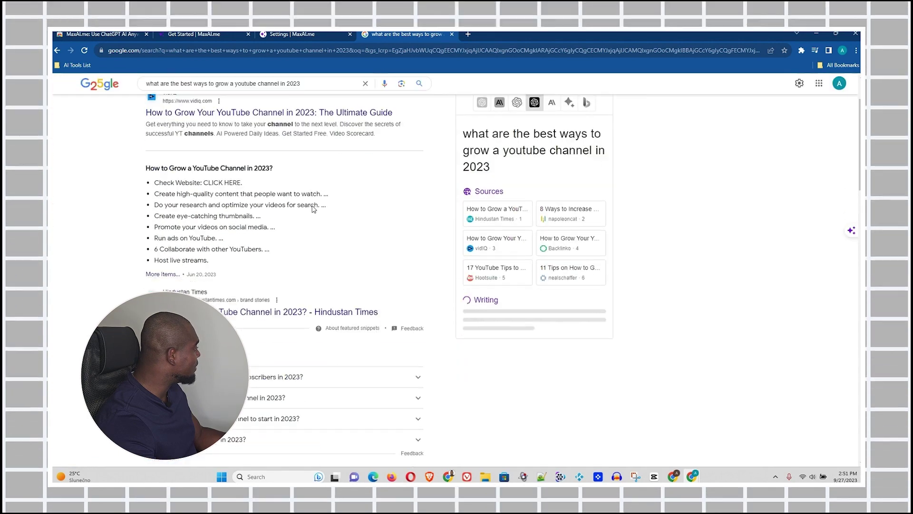
pyautogui.scroll(-10, 314, 209)
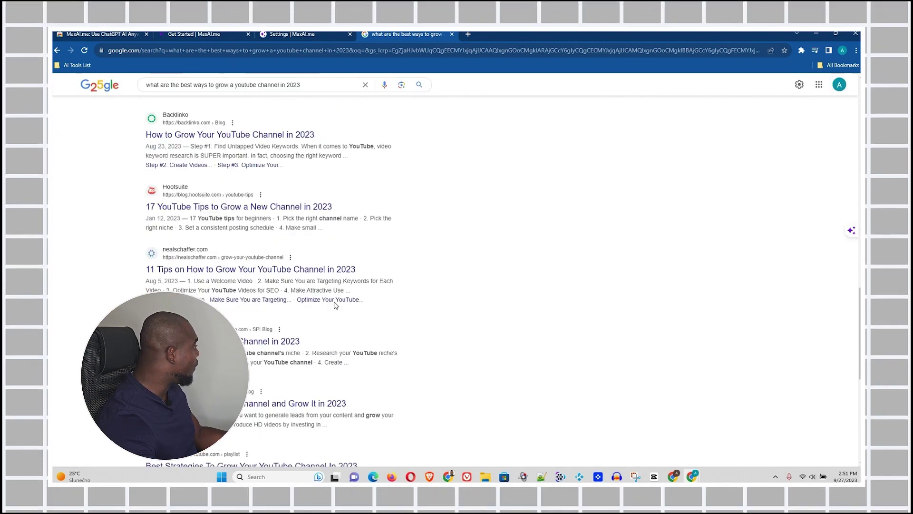
pyautogui.scroll(-4, 336, 304)
pyautogui.scroll(12, 322, 245)
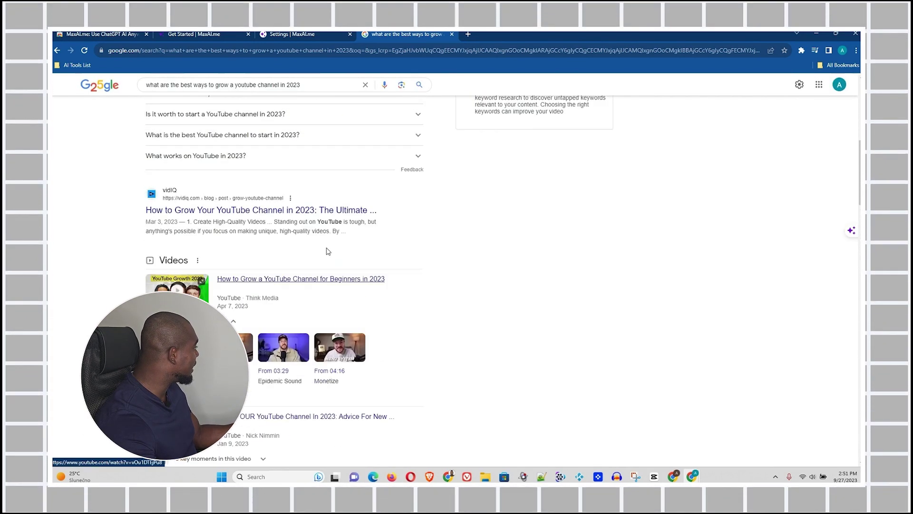
pyautogui.scroll(7, 322, 245)
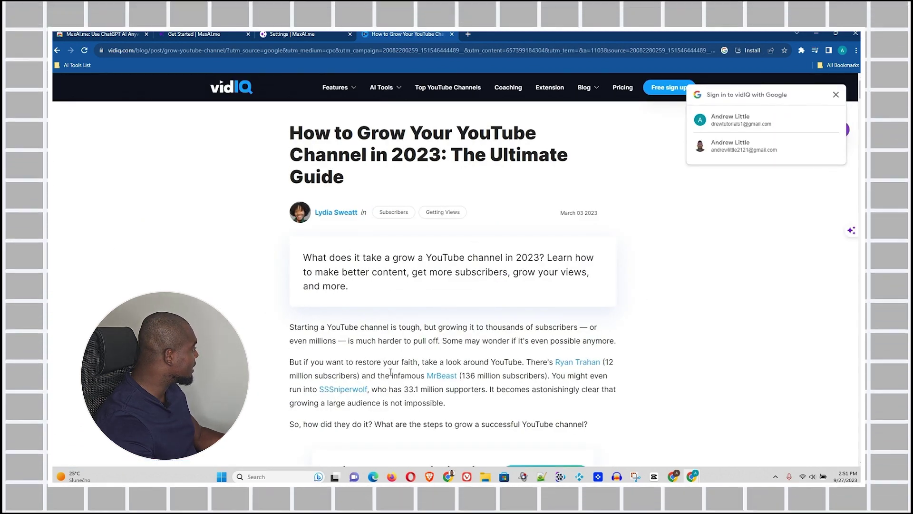
# Select the first two paragraphs of the article's '1. Create High-Quality Videos' section.
pyautogui.scroll(-15, 404, 392)
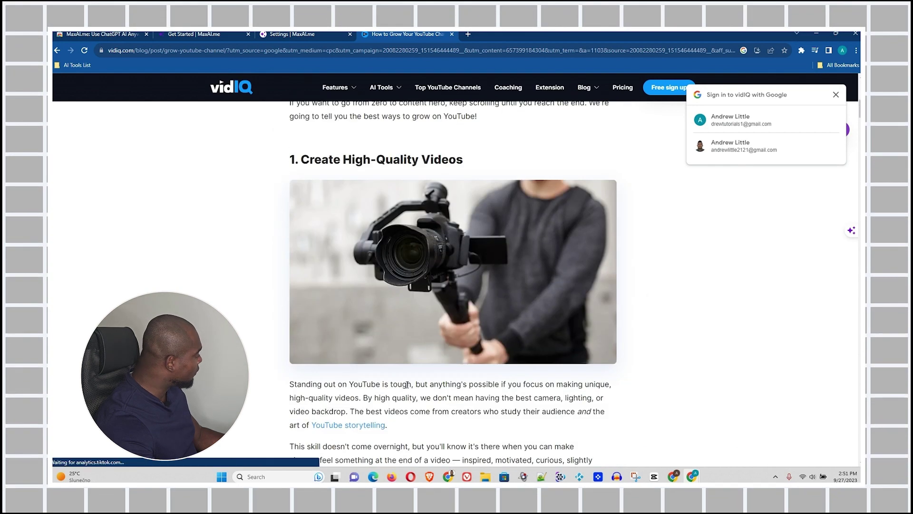
pyautogui.scroll(7, 423, 381)
pyautogui.scroll(-2, 426, 381)
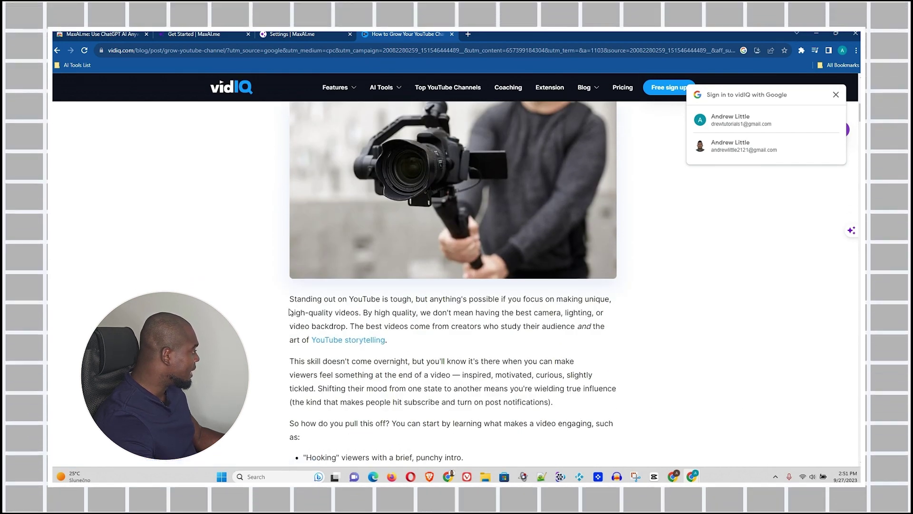
pyautogui.moveTo(290, 298); pyautogui.dragTo(587, 402)
pyautogui.click(290, 298)
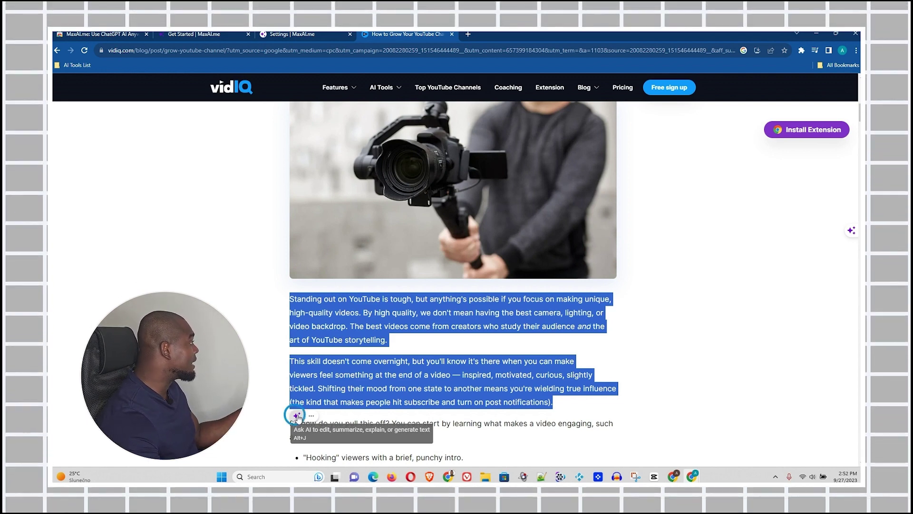
pyautogui.click(297, 417)
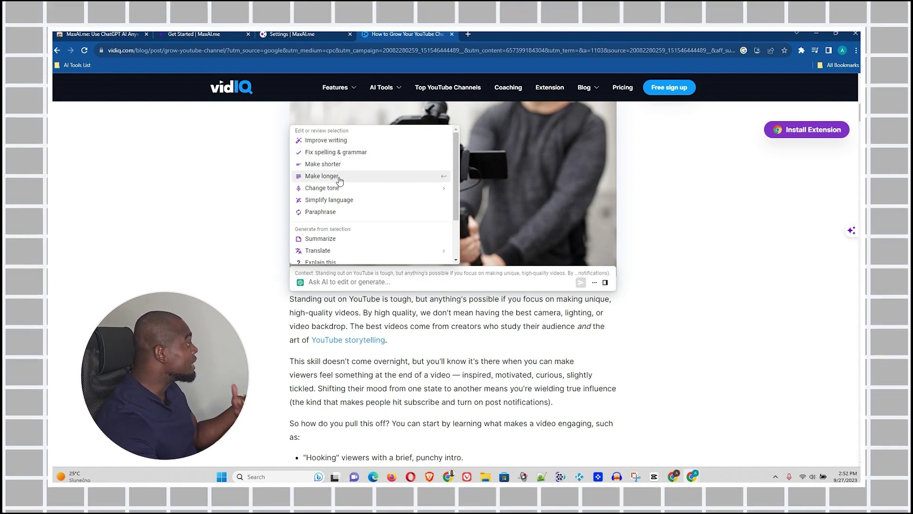
pyautogui.moveTo(351, 189)
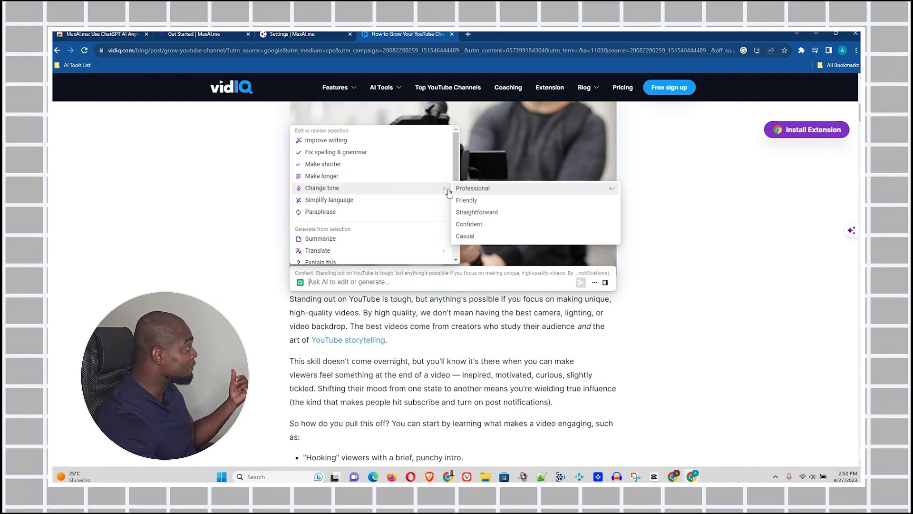
pyautogui.click(463, 201)
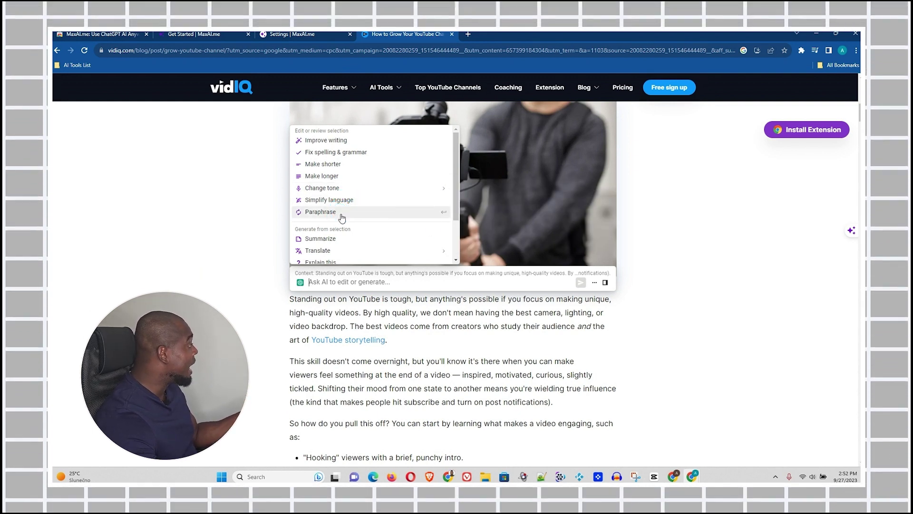
pyautogui.moveTo(393, 253)
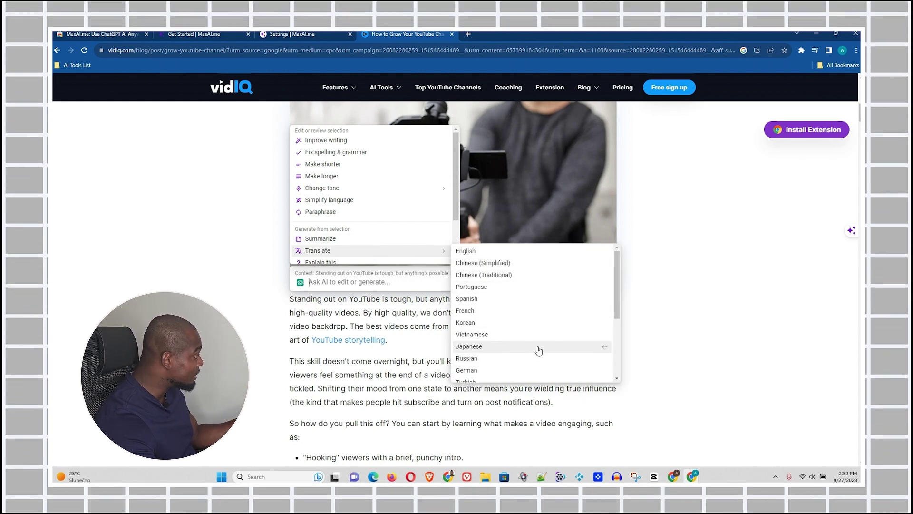
pyautogui.scroll(-3, 537, 347)
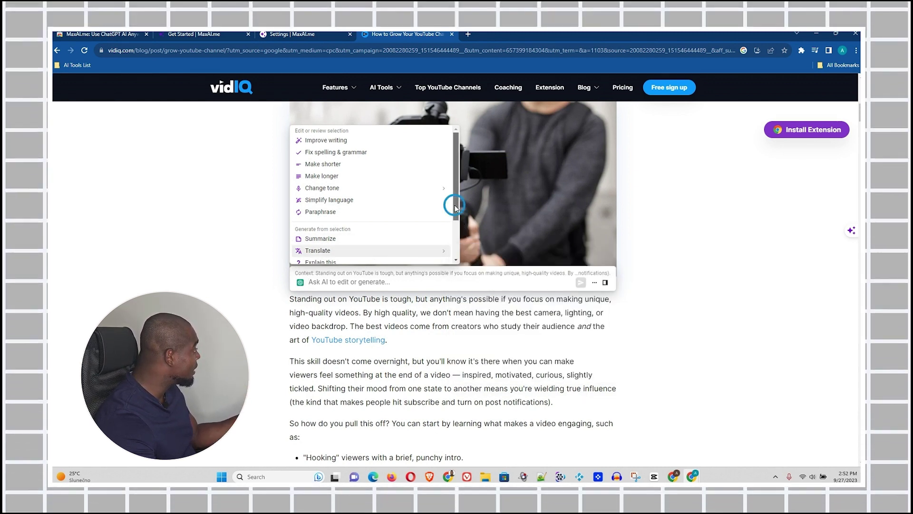
pyautogui.scroll(-2, 454, 224)
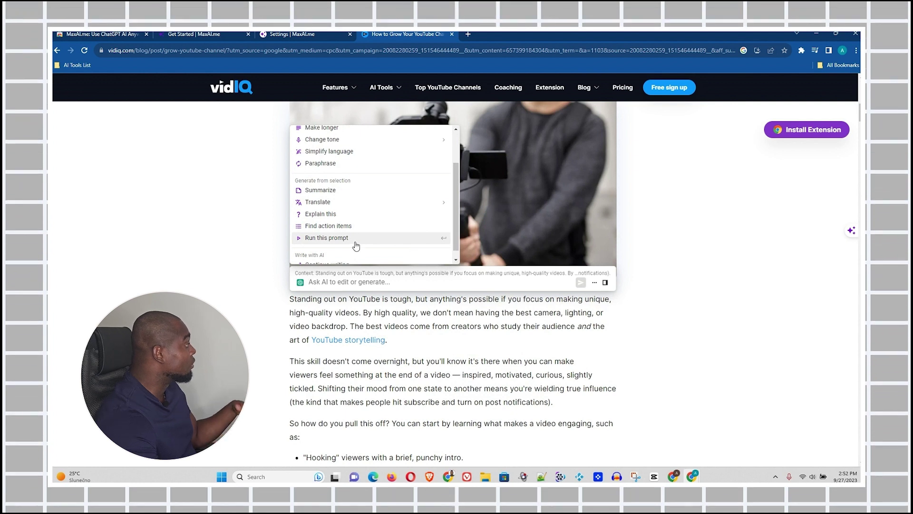
pyautogui.moveTo(453, 193); pyautogui.dragTo(452, 202)
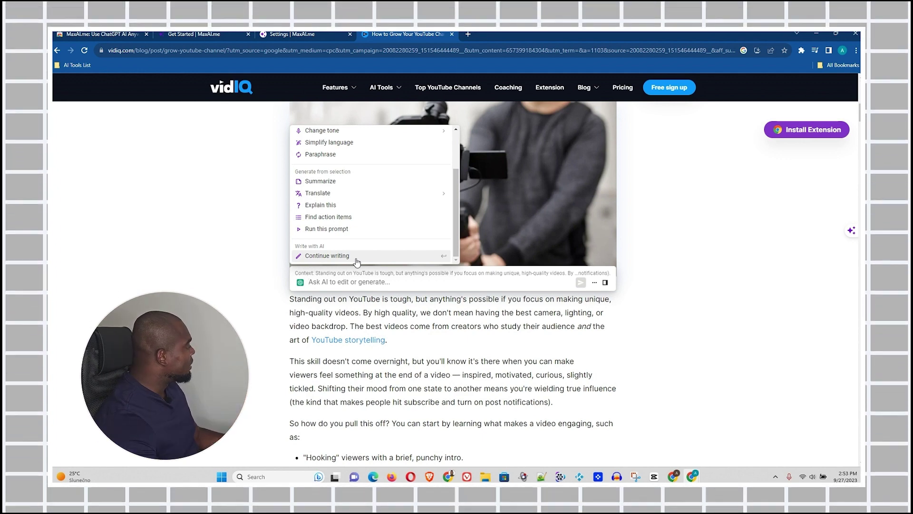
pyautogui.press('Escape')
pyautogui.moveTo(288, 300); pyautogui.dragTo(572, 409)
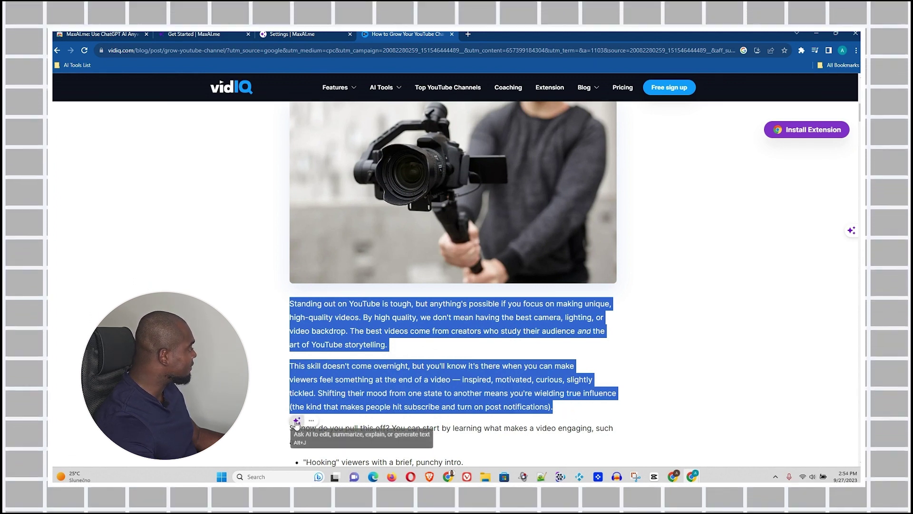
# Get a ChatGPT 'Explain this' answer for the selected paragraphs in the MaxAI sidebar.
pyautogui.click(296, 422)
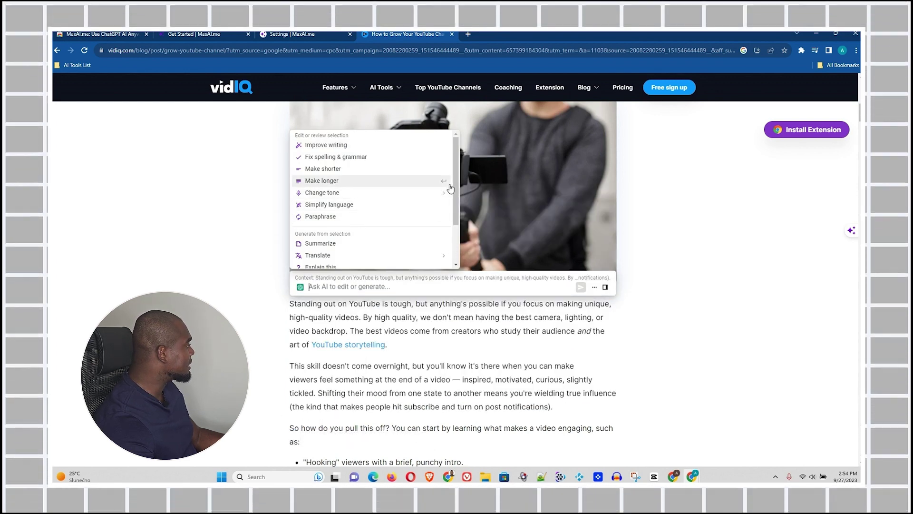
pyautogui.moveTo(458, 178); pyautogui.dragTo(460, 229)
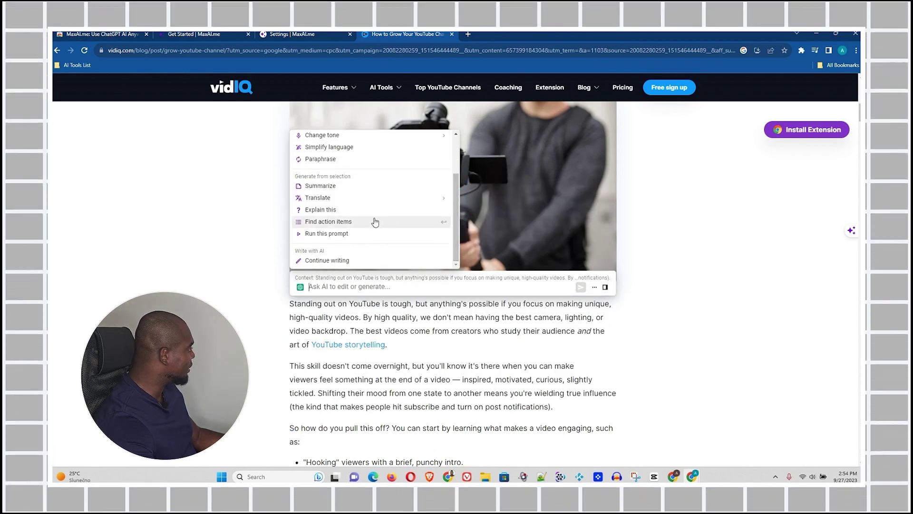
pyautogui.click(333, 210)
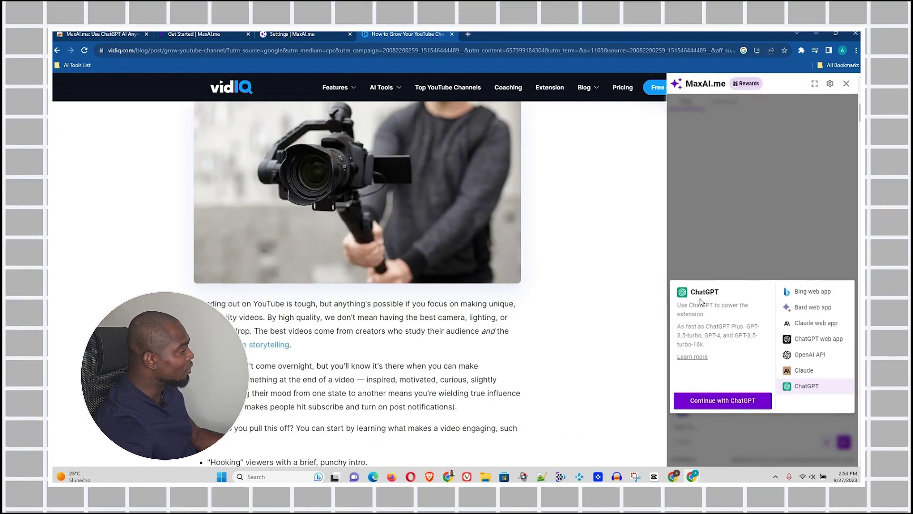
pyautogui.click(700, 402)
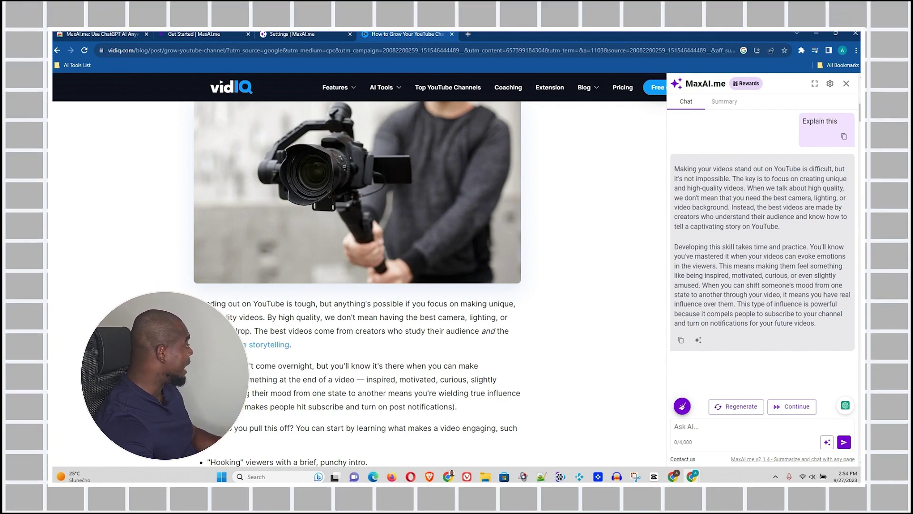
pyautogui.scroll(-20, 298, 287)
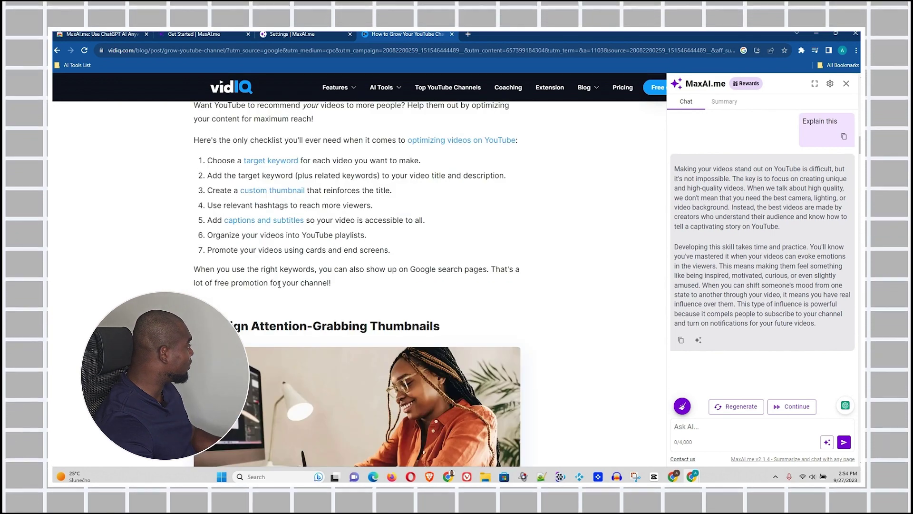
pyautogui.scroll(10, 298, 288)
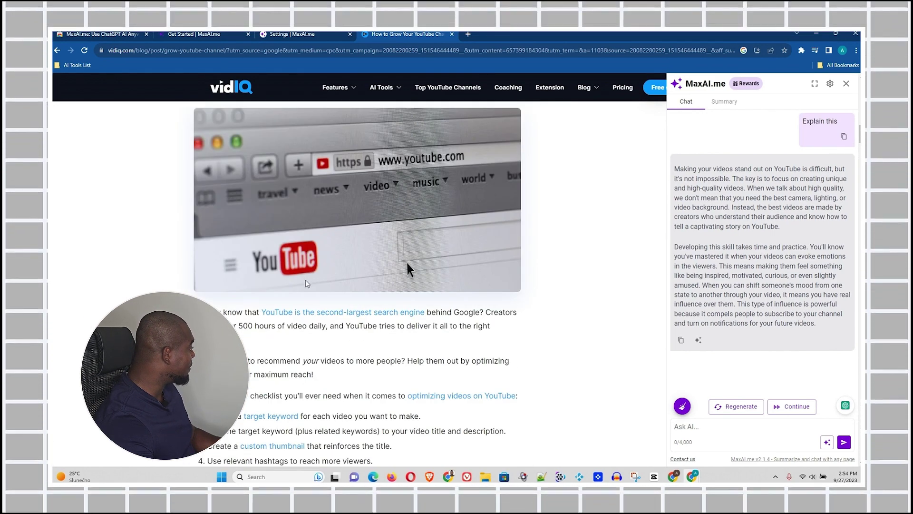
pyautogui.scroll(-1, 233, 256)
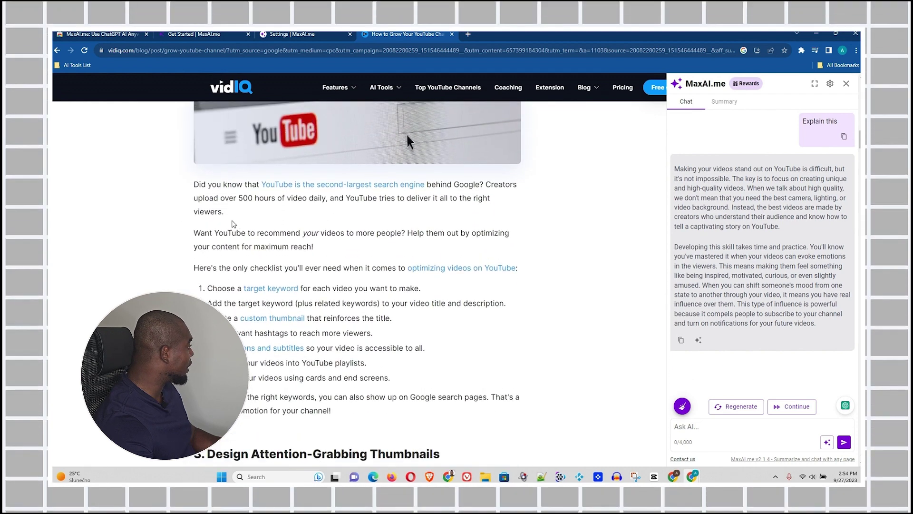
# Rewrite the 'Did you know' search-engine paragraph in a Friendly tone with MaxAI.
pyautogui.moveTo(195, 184); pyautogui.dragTo(225, 213)
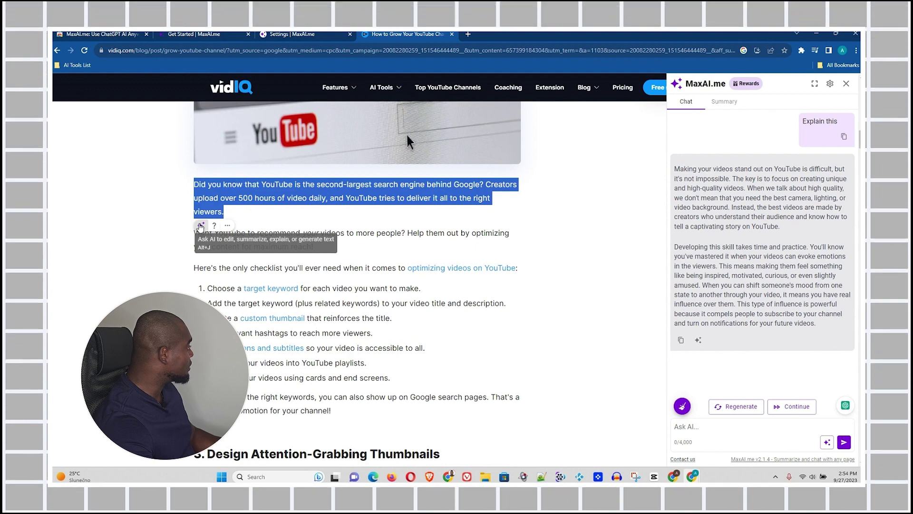
pyautogui.click(199, 225)
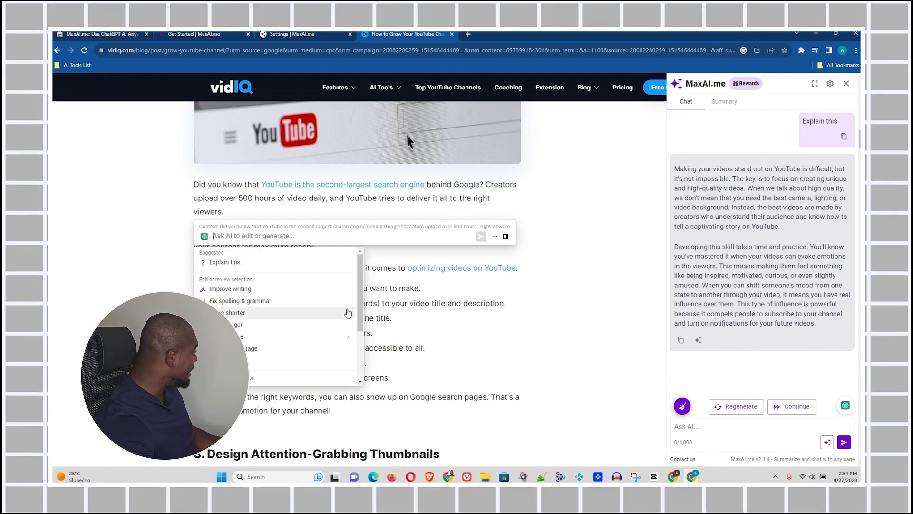
pyautogui.moveTo(290, 340)
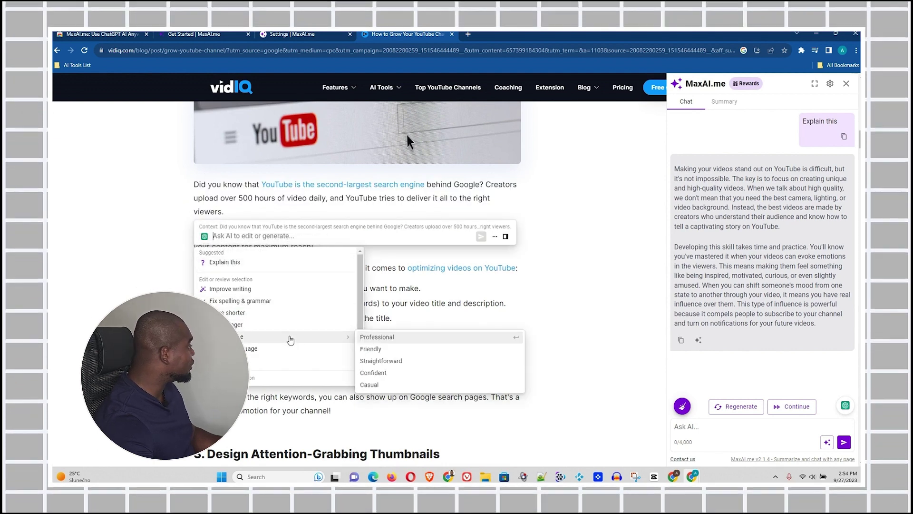
pyautogui.click(381, 349)
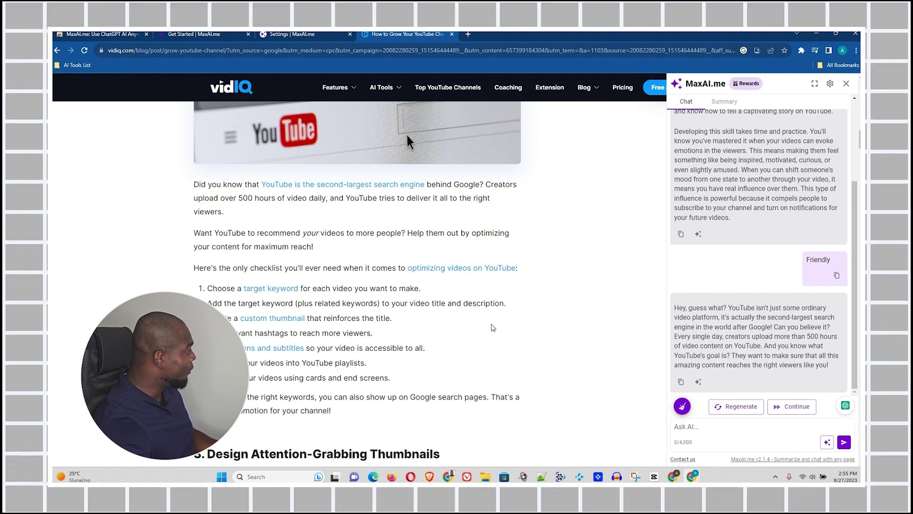
# Select the custom thumbnails paragraph and have MaxAI translate it into Spanish.
pyautogui.scroll(-10, 387, 331)
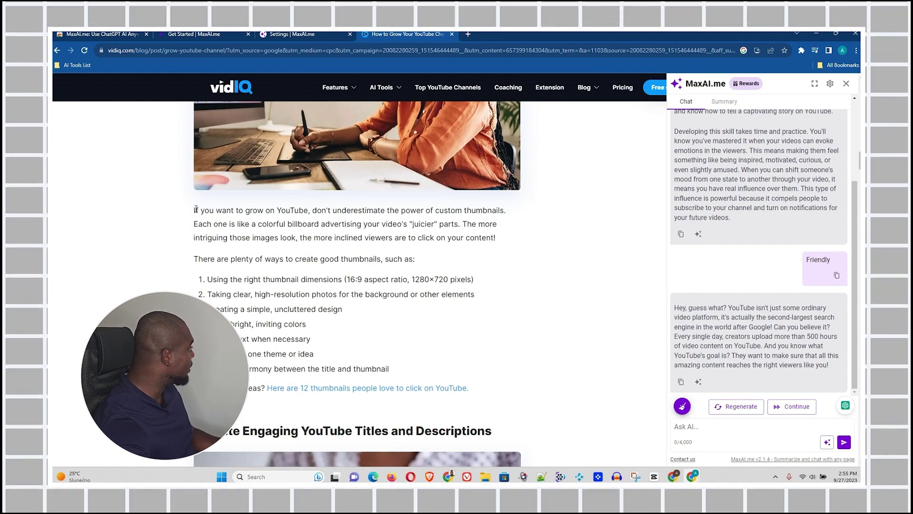
pyautogui.moveTo(195, 211); pyautogui.dragTo(287, 225)
pyautogui.click(198, 221)
pyautogui.moveTo(194, 210); pyautogui.dragTo(514, 234)
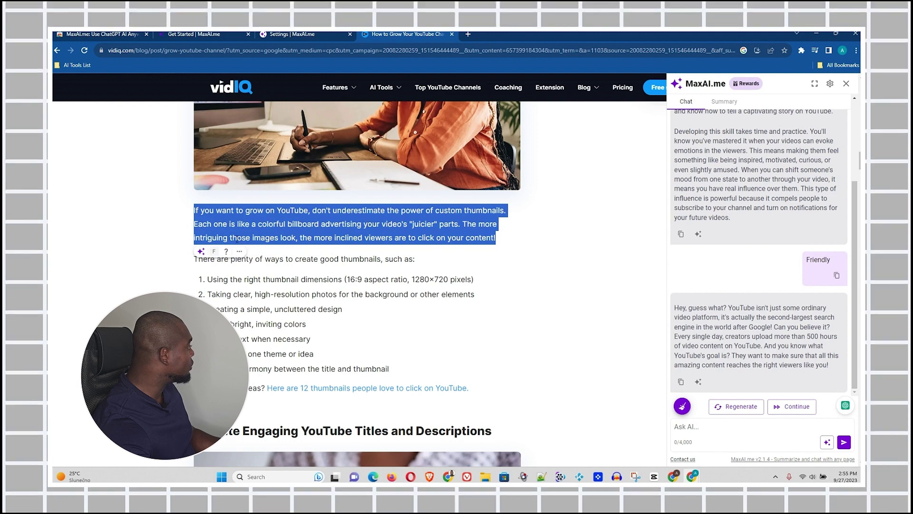
pyautogui.click(200, 251)
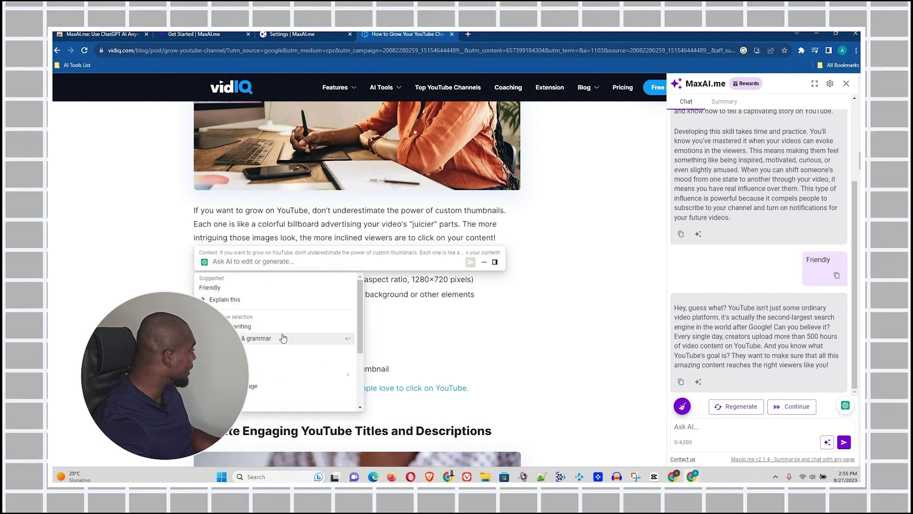
pyautogui.moveTo(360, 315); pyautogui.dragTo(339, 385)
pyautogui.moveTo(276, 341)
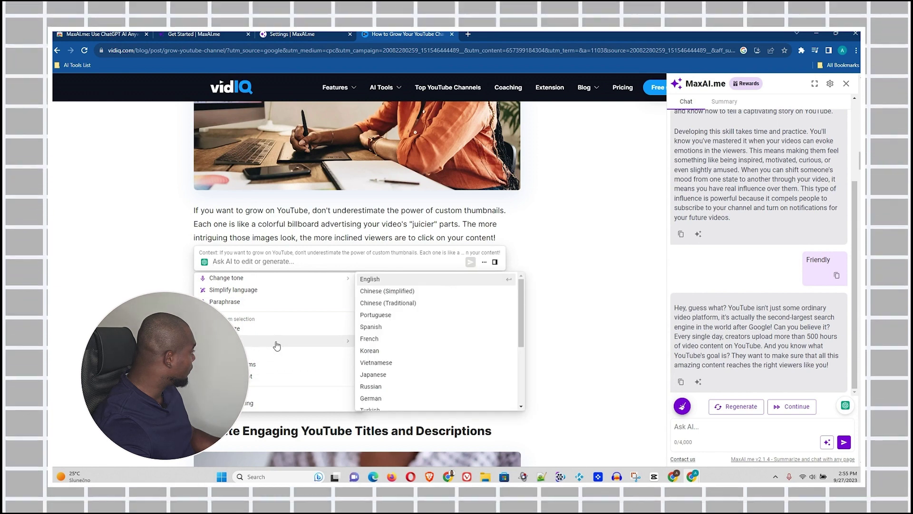
pyautogui.click(391, 331)
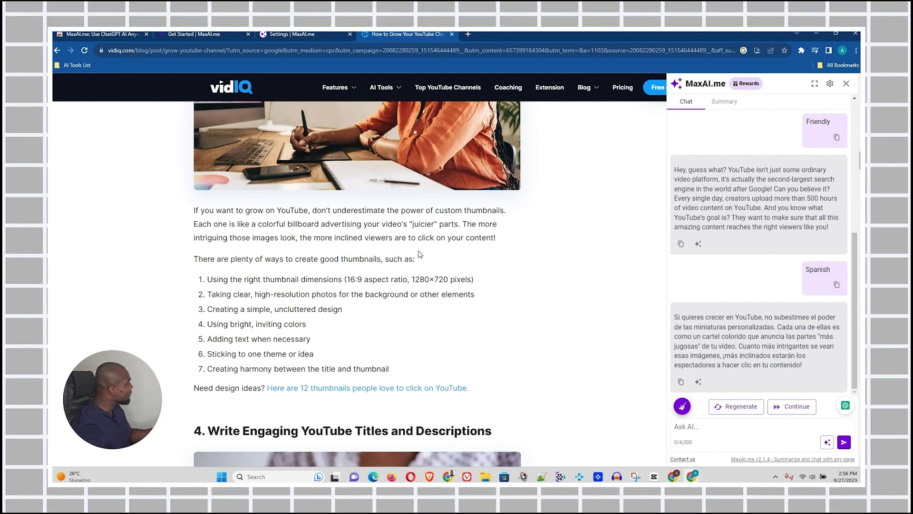
# Open the 'Welcome to MaxAI.me!' email in Gmail from a new tab.
pyautogui.click(468, 34)
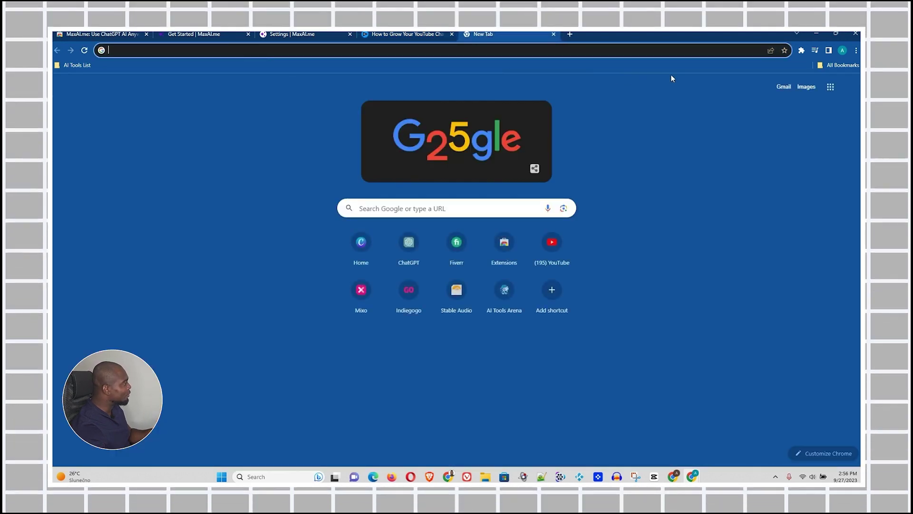
pyautogui.click(783, 86)
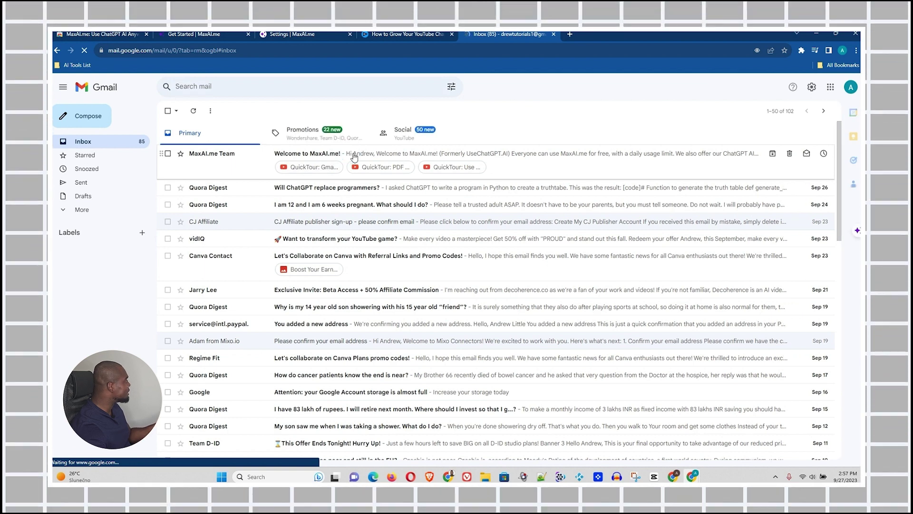
pyautogui.click(354, 157)
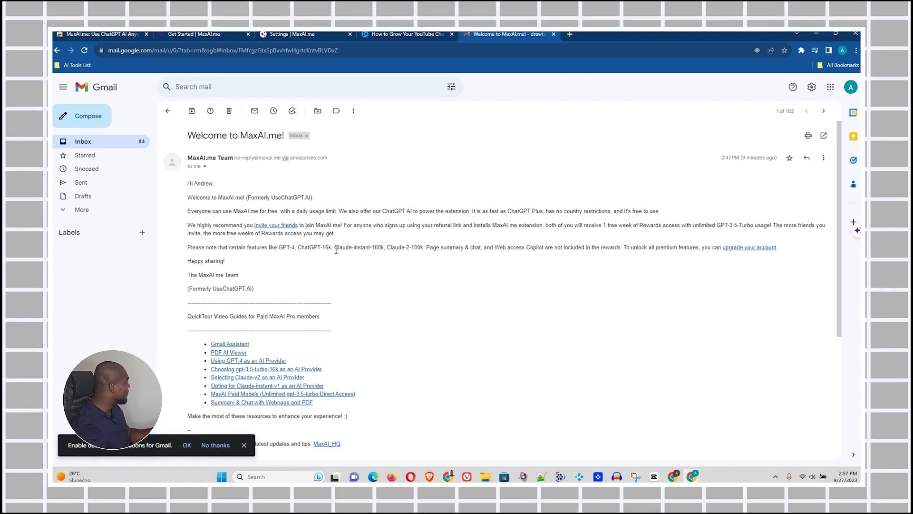
# Select the email body and have MaxAI draft a Quick reply > Thanks response.
pyautogui.moveTo(186, 182); pyautogui.dragTo(317, 290)
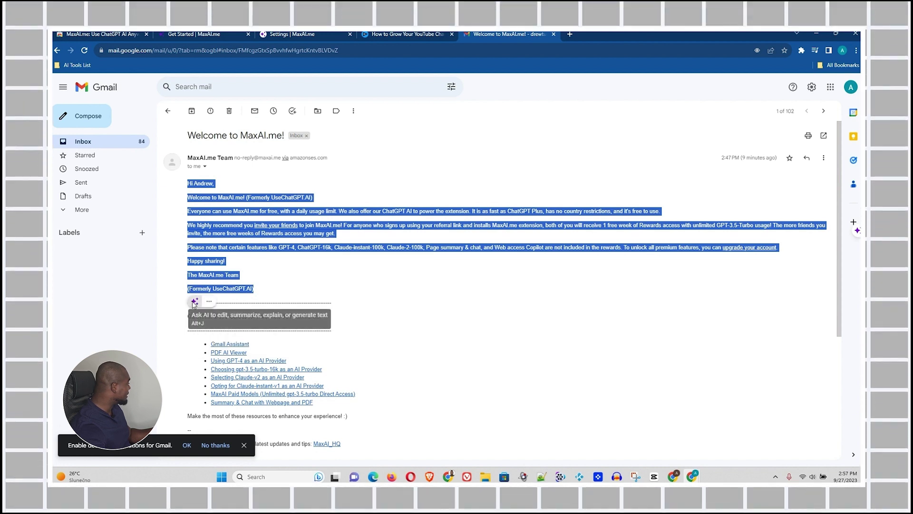
pyautogui.click(194, 303)
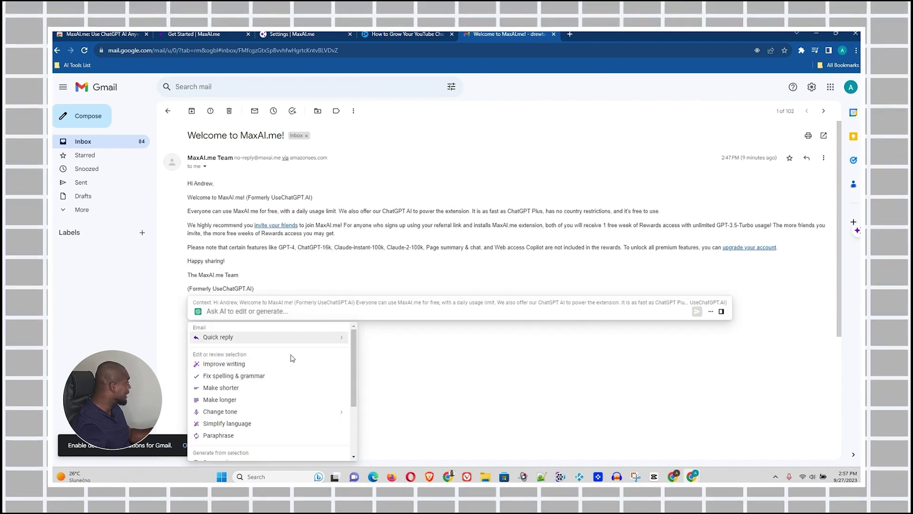
pyautogui.moveTo(226, 339)
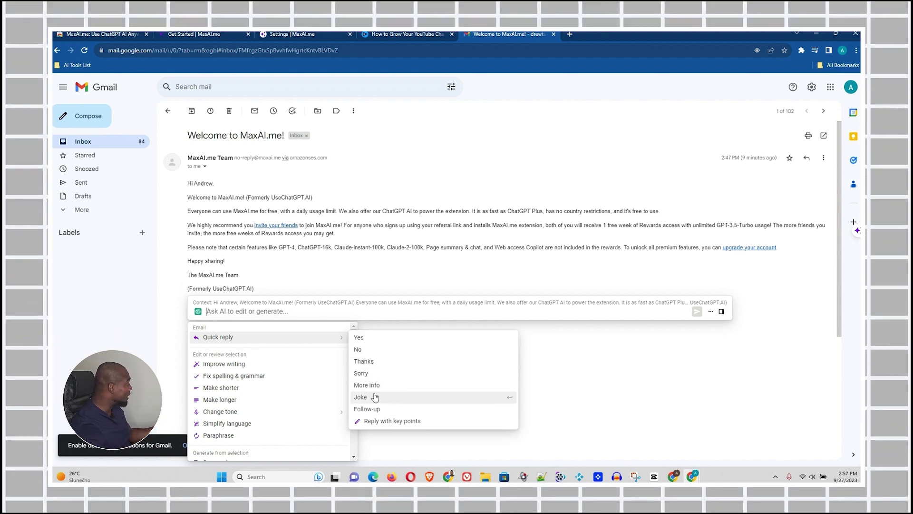
pyautogui.click(364, 362)
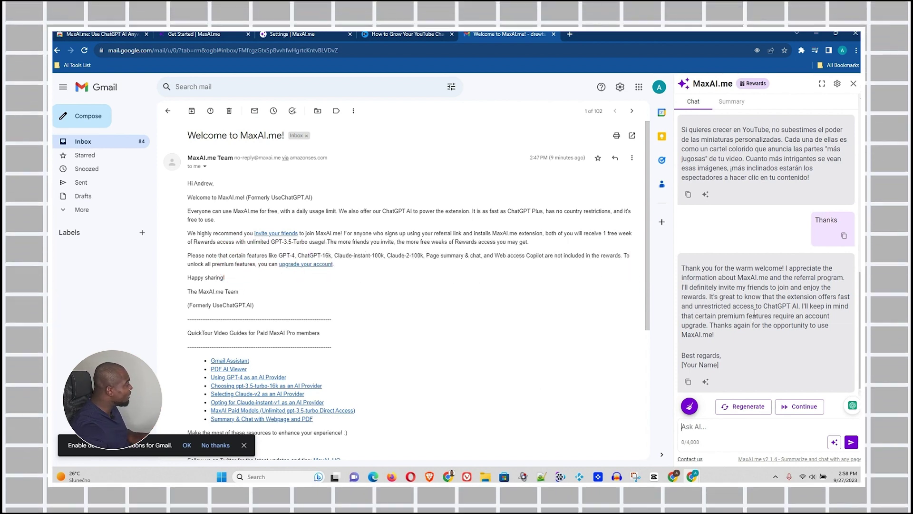
# Have MaxAI shorten the welcome email's opening paragraphs, then return to the Get Started page.
pyautogui.scroll(3, 755, 312)
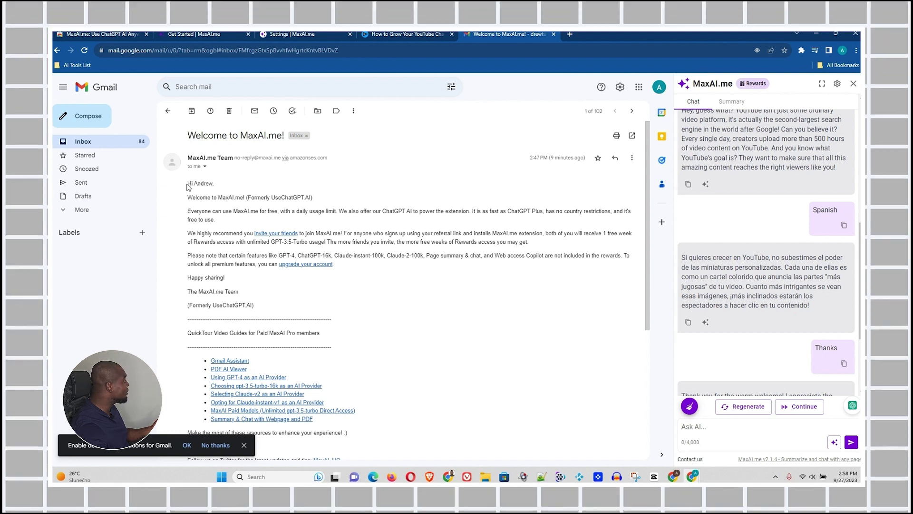
pyautogui.moveTo(190, 181); pyautogui.dragTo(368, 262)
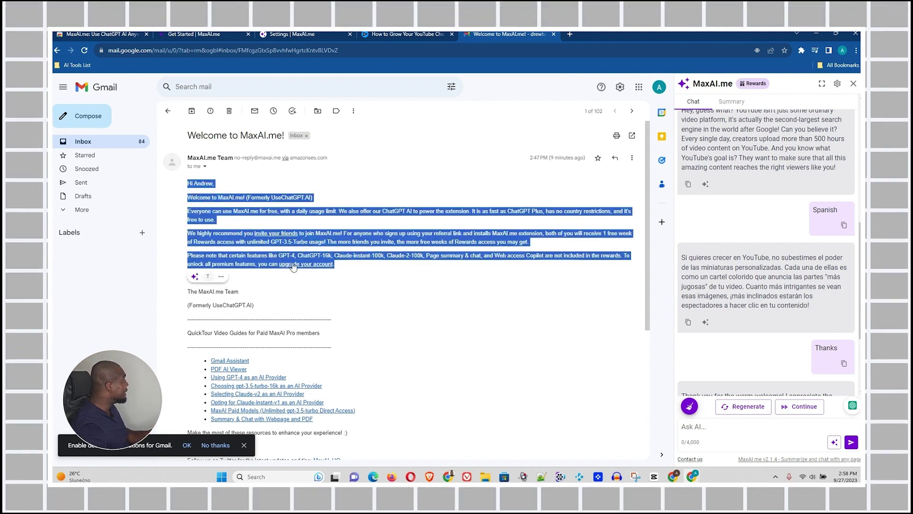
pyautogui.click(194, 276)
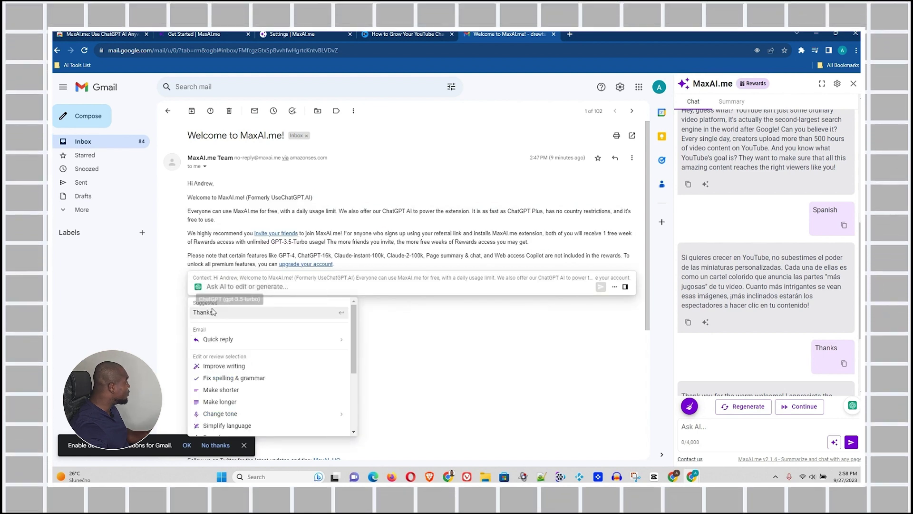
pyautogui.click(228, 390)
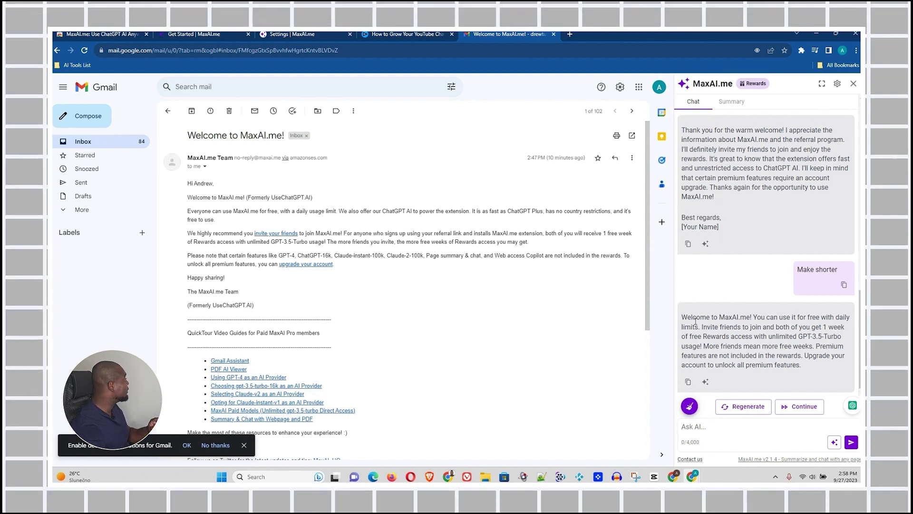
pyautogui.click(195, 33)
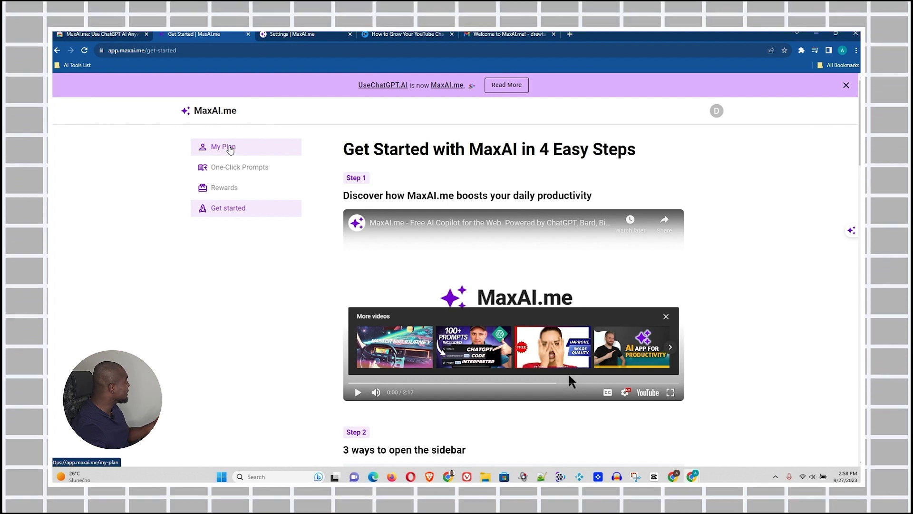
# Open My Plan and review the Free plan and the $12-per-month MaxAI Pro features.
pyautogui.click(230, 148)
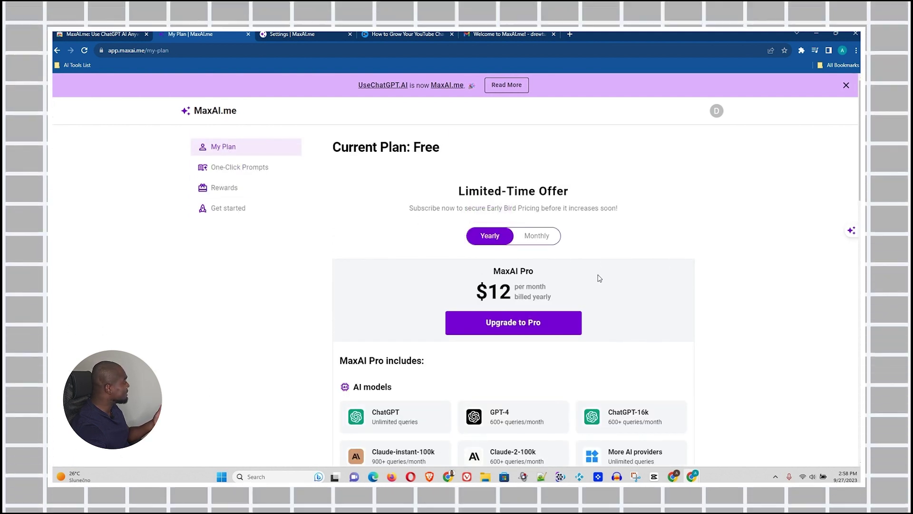
pyautogui.scroll(-1, 599, 278)
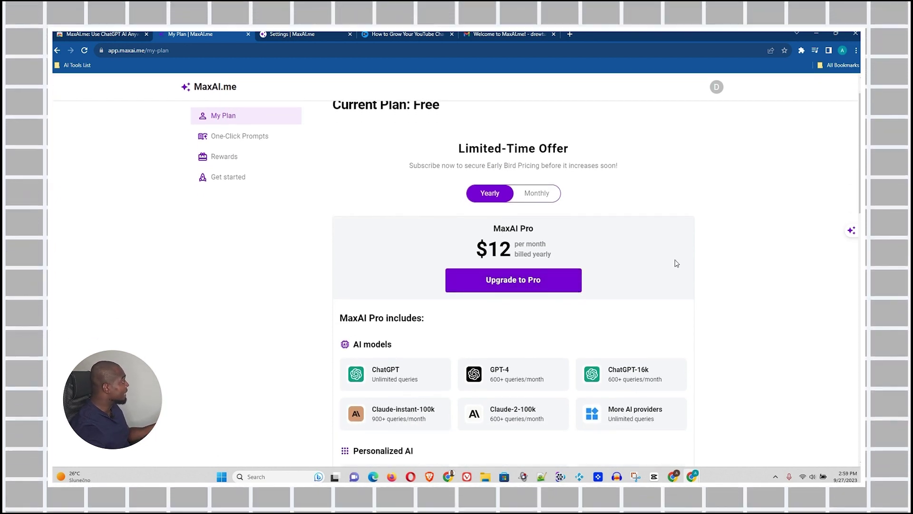
pyautogui.scroll(-2, 549, 307)
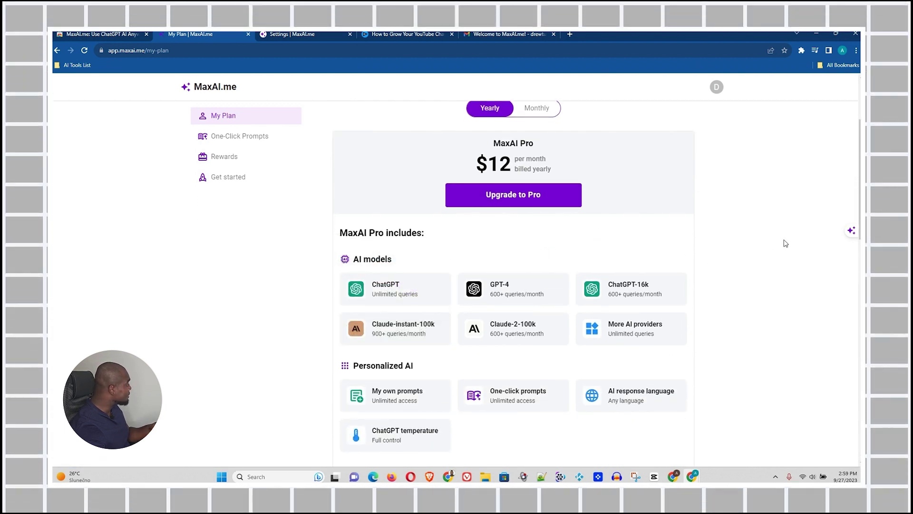
pyautogui.scroll(-2, 786, 243)
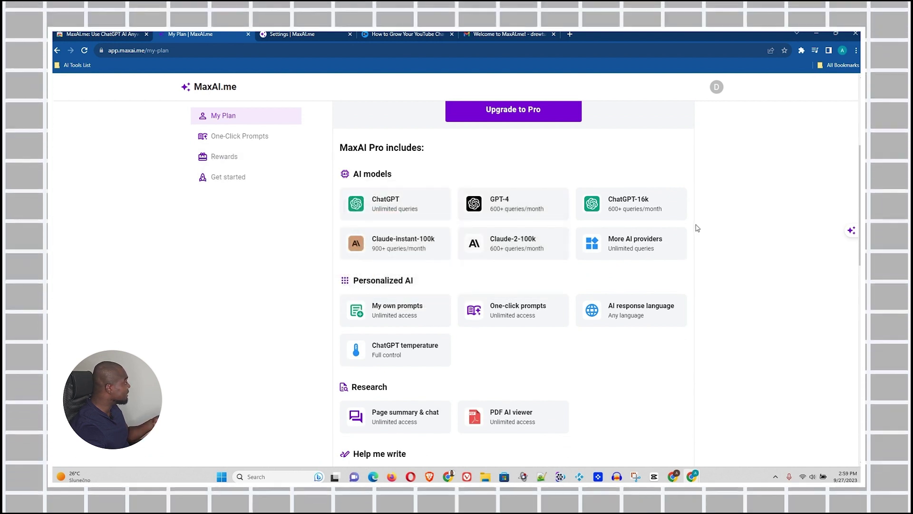
pyautogui.click(414, 256)
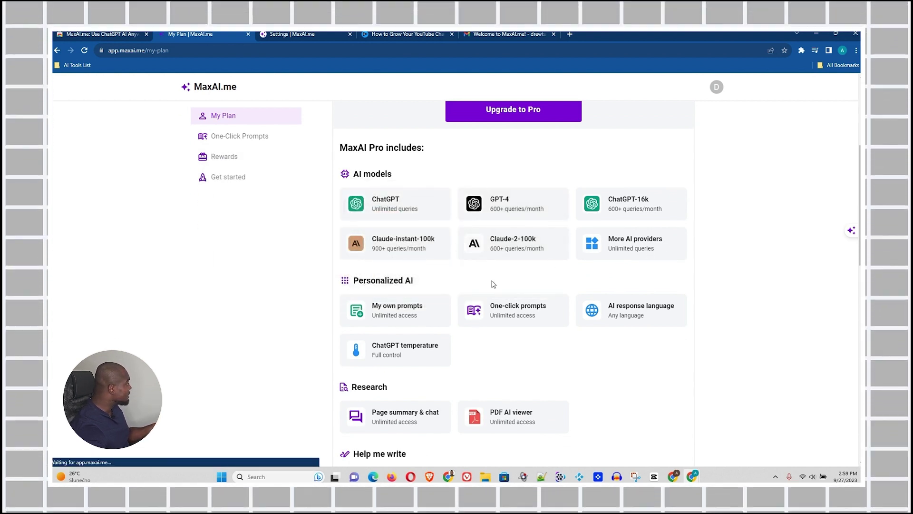
pyautogui.scroll(-2, 748, 249)
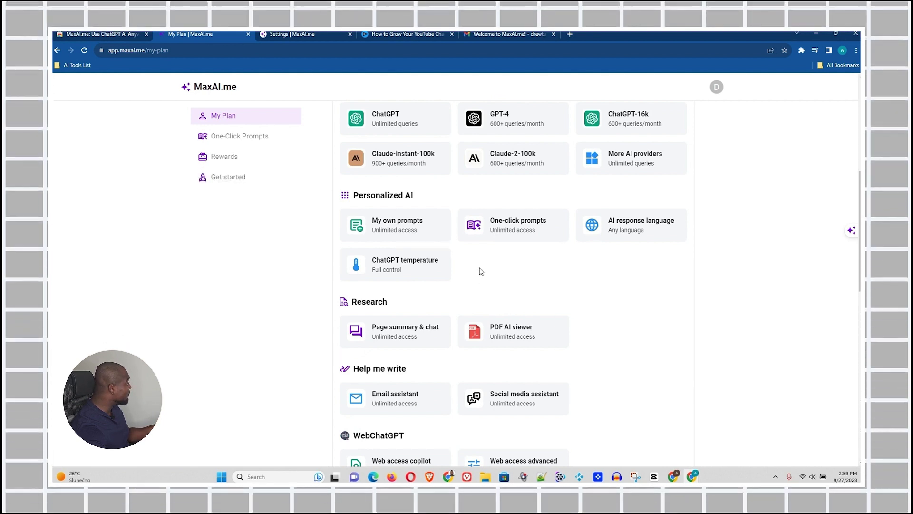
pyautogui.moveTo(425, 265)
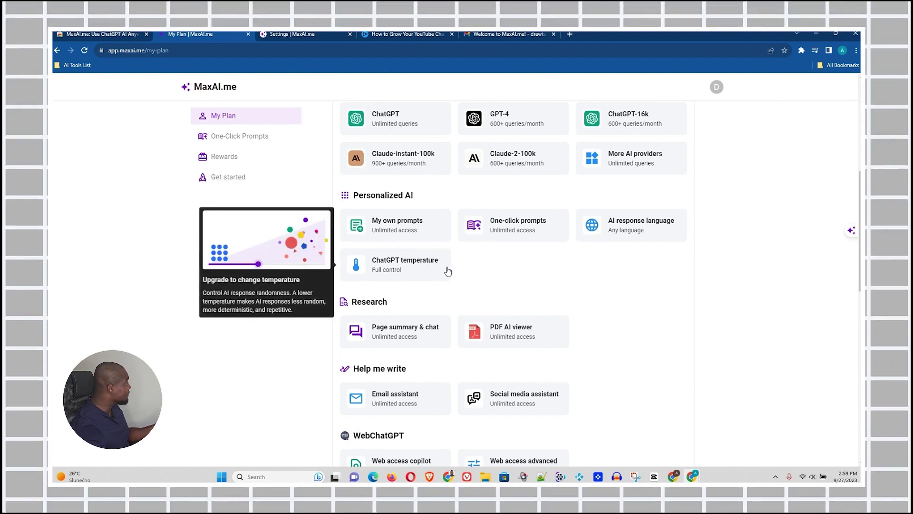
pyautogui.scroll(-3, 595, 258)
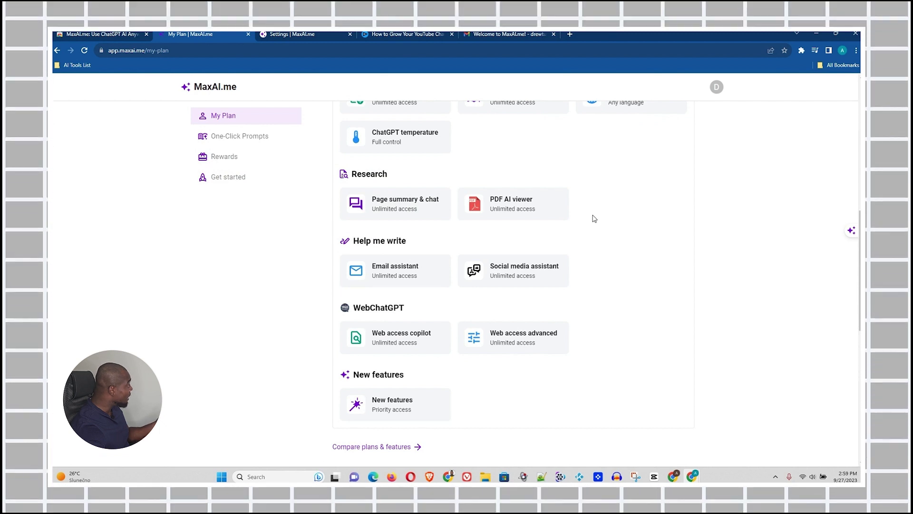
pyautogui.scroll(-1, 595, 218)
# Scroll down through the Pro rewards section, then back up toward the top.
pyautogui.moveTo(368, 229)
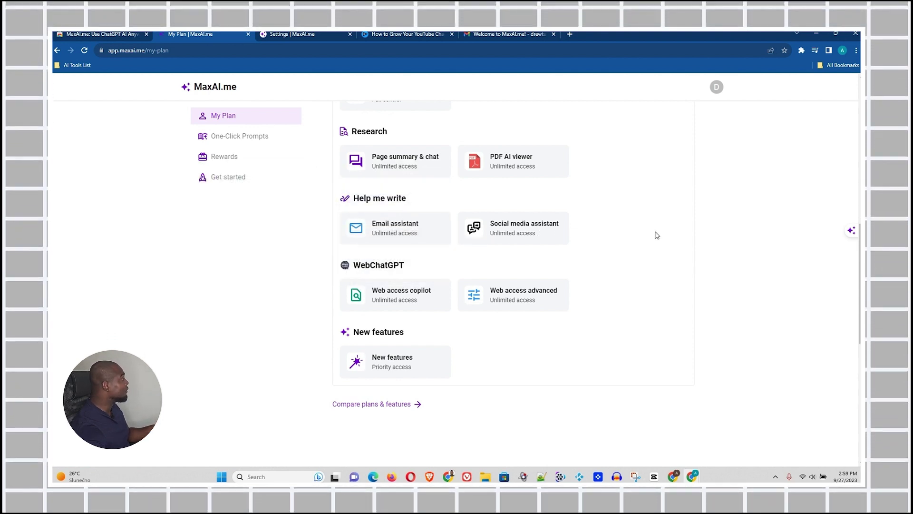
pyautogui.scroll(-1, 655, 225)
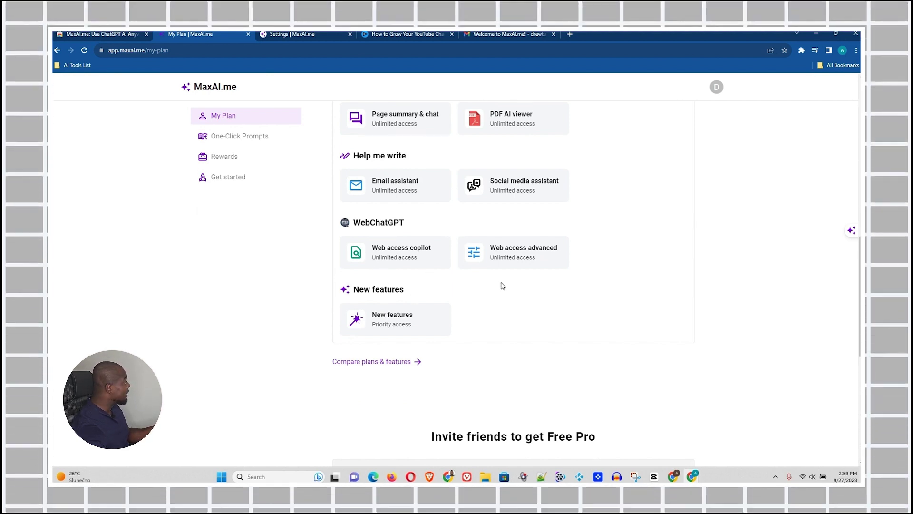
pyautogui.scroll(-1, 636, 281)
pyautogui.scroll(-4, 636, 281)
pyautogui.scroll(-3, 680, 245)
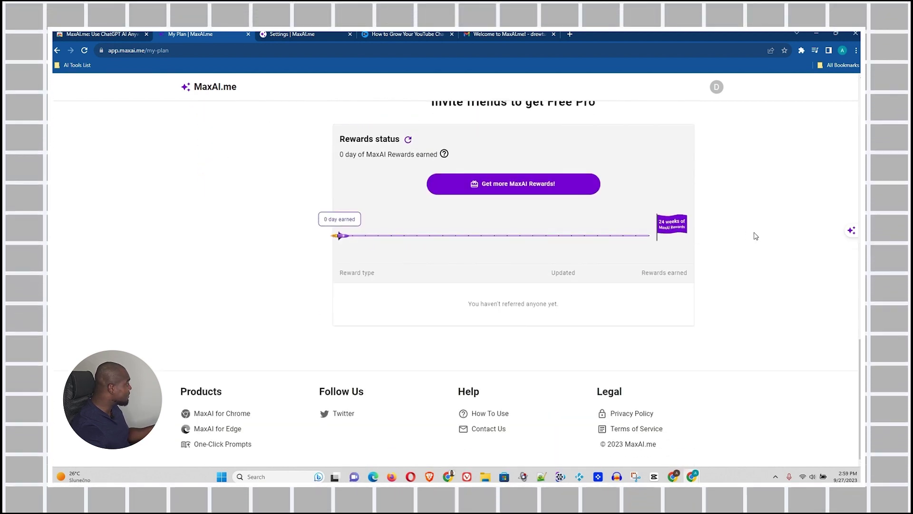
pyautogui.scroll(8, 818, 260)
pyautogui.scroll(1, 751, 270)
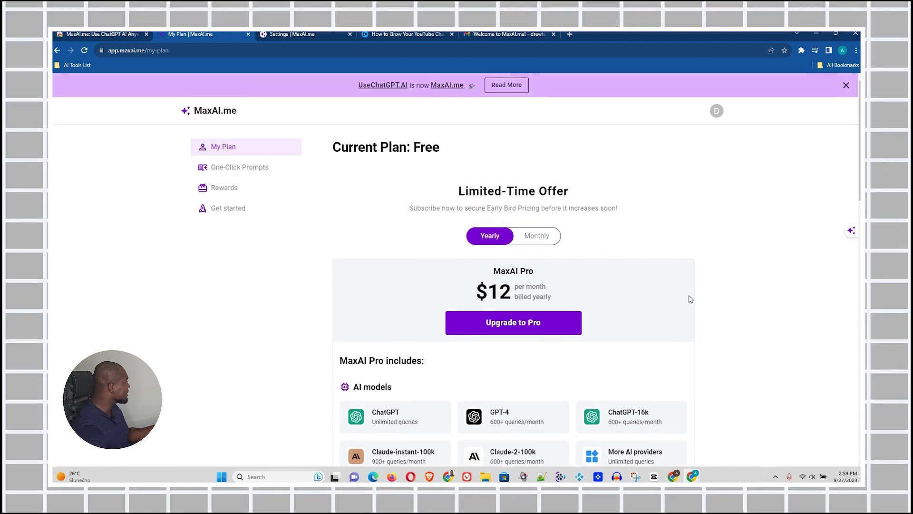